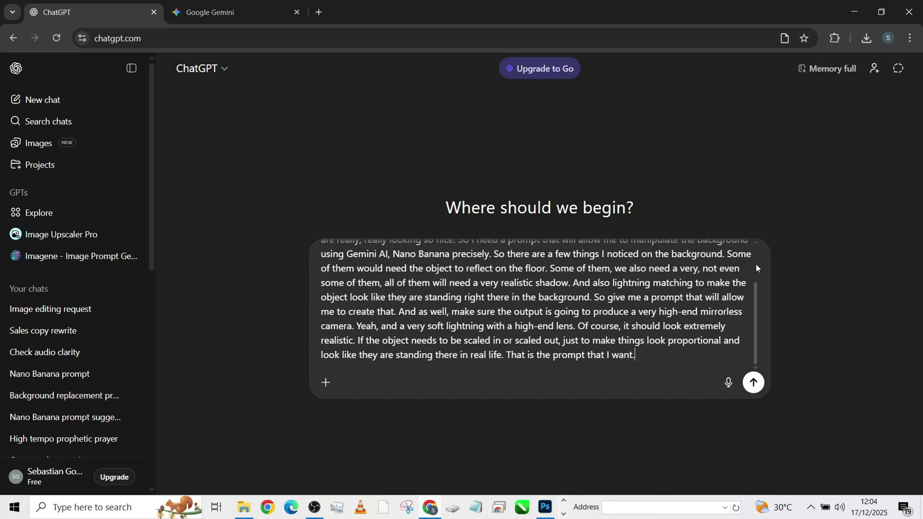
# Review the drafted request for a Nano Banana Christmas background prompt for a couple's photo and send it to ChatGPT
pyautogui.scroll(2, 585, 285)
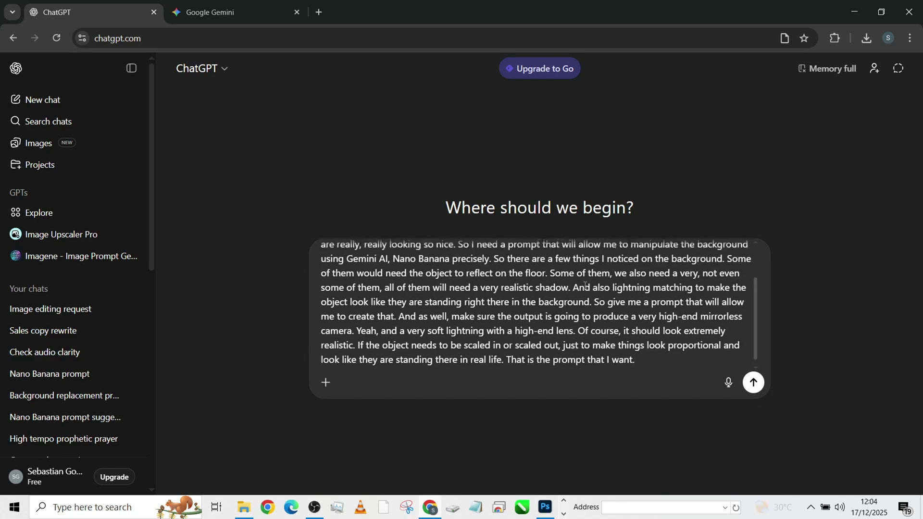
pyautogui.scroll(-2, 585, 286)
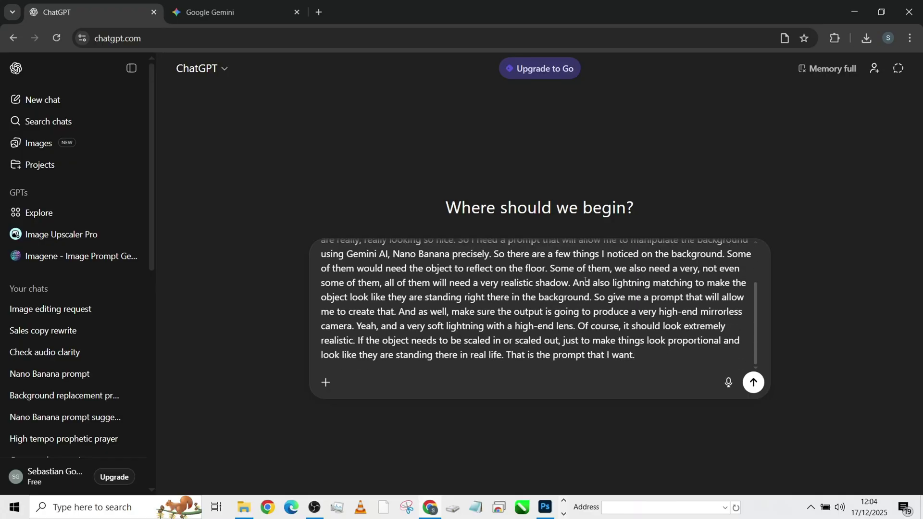
pyautogui.scroll(2, 589, 285)
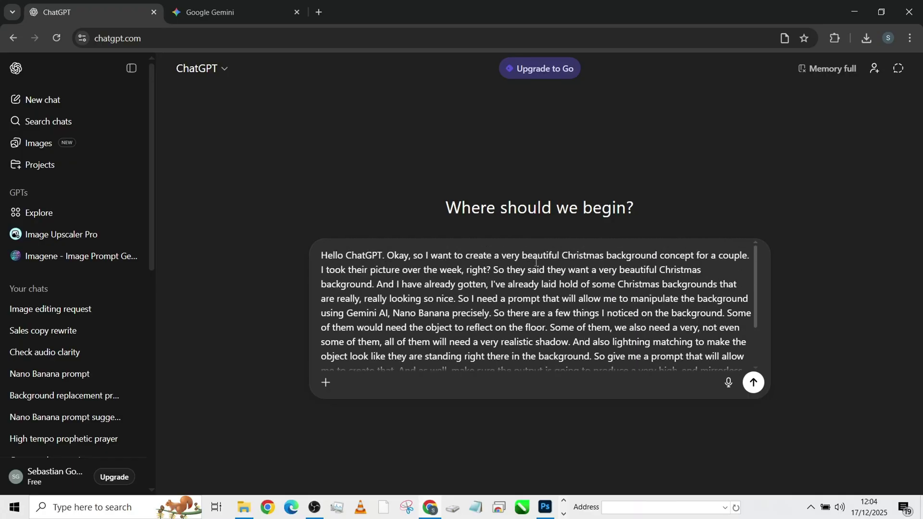
pyautogui.scroll(-2, 536, 263)
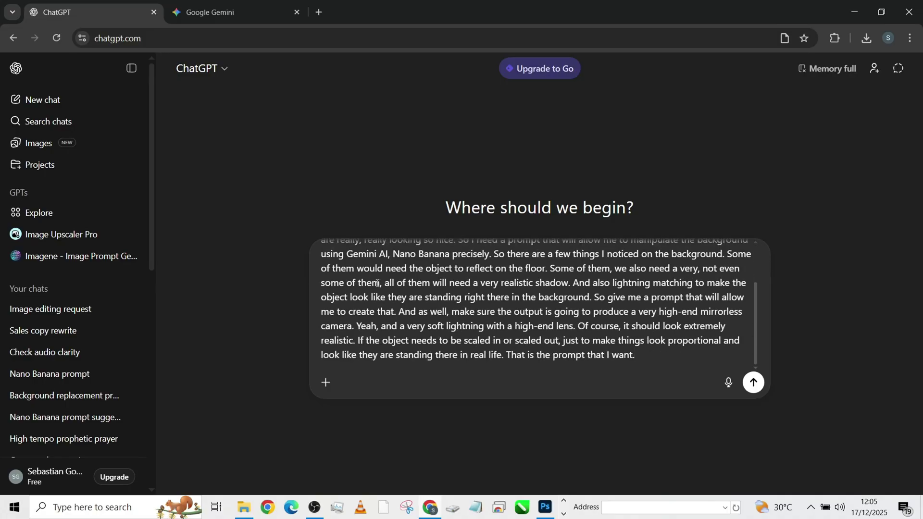
pyautogui.click(754, 383)
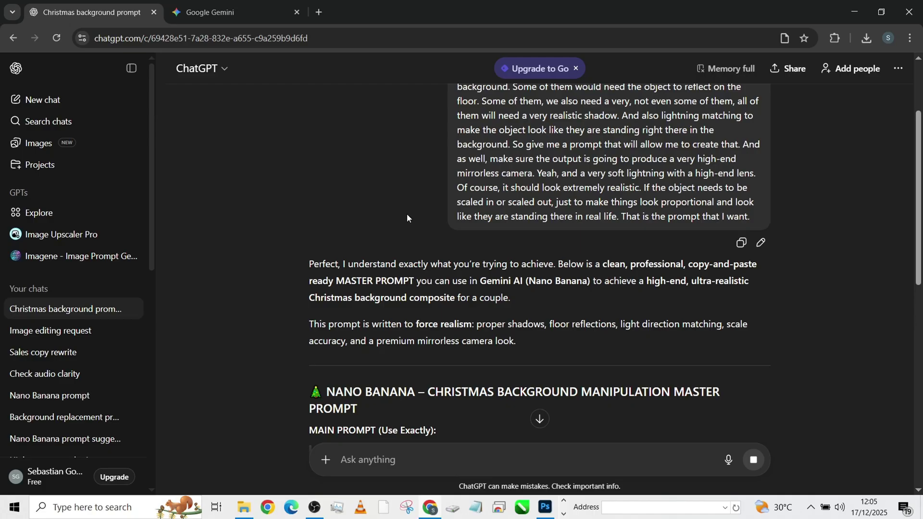
# Read through the generated master prompt, from the locked-subject rules and lighting sections to the optional booster
pyautogui.scroll(-4, 426, 268)
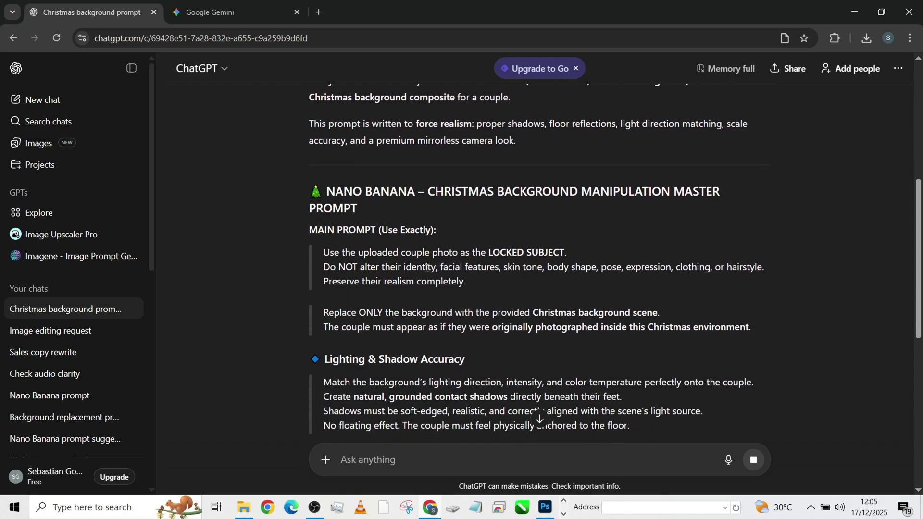
pyautogui.scroll(1, 428, 274)
pyautogui.scroll(2, 428, 274)
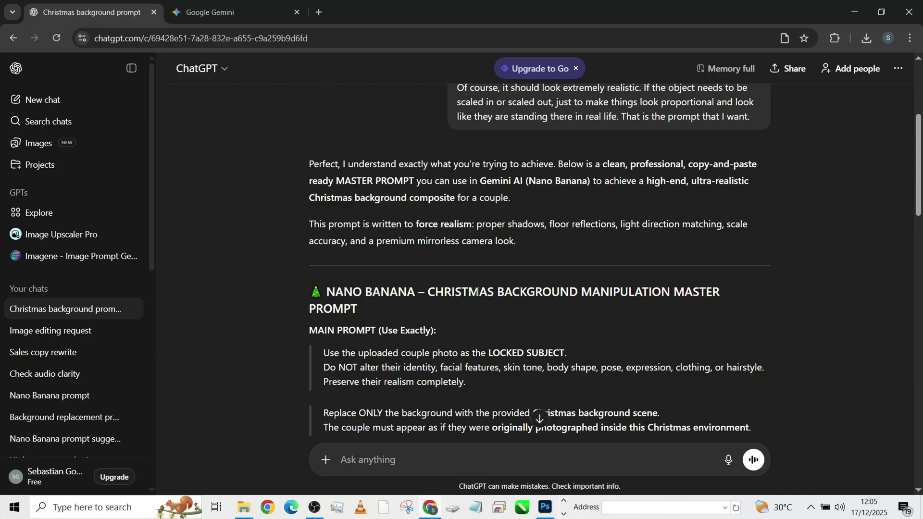
pyautogui.scroll(-5, 478, 281)
pyautogui.scroll(-3, 479, 281)
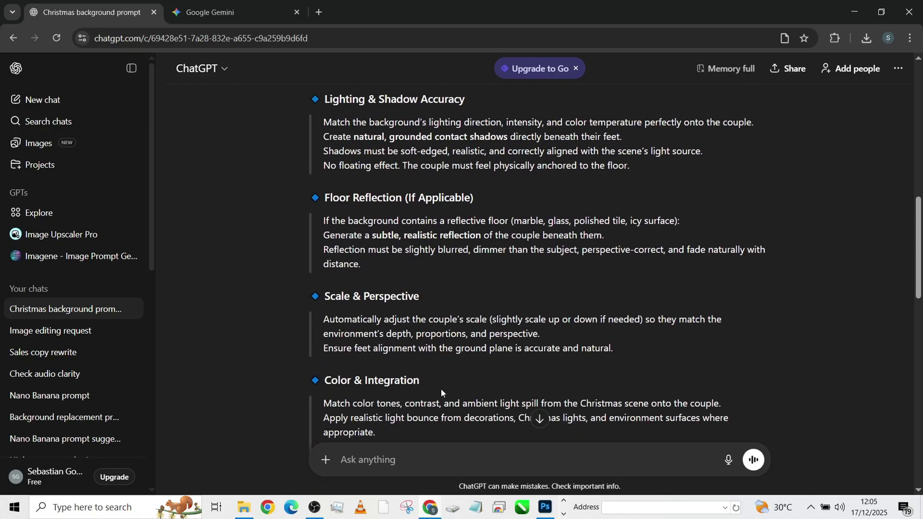
pyautogui.scroll(4, 403, 213)
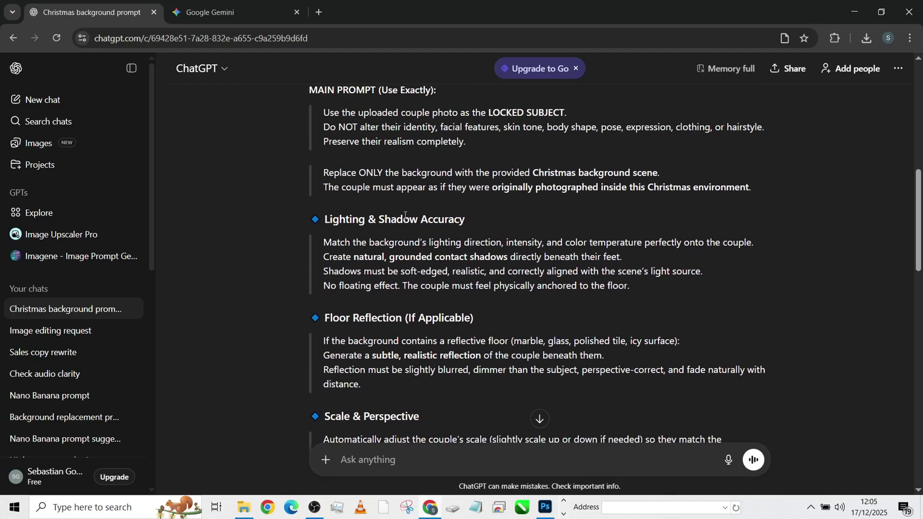
pyautogui.scroll(1, 404, 213)
pyautogui.scroll(-1, 400, 243)
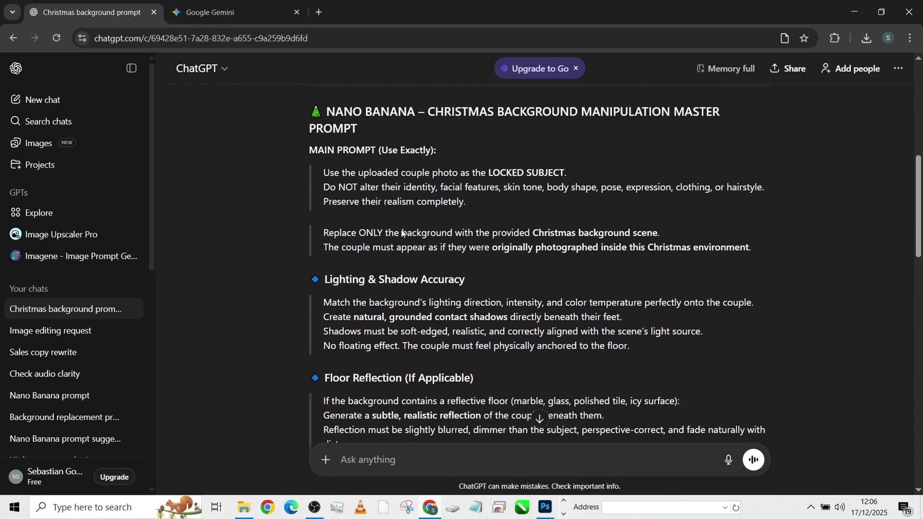
pyautogui.scroll(-4, 396, 200)
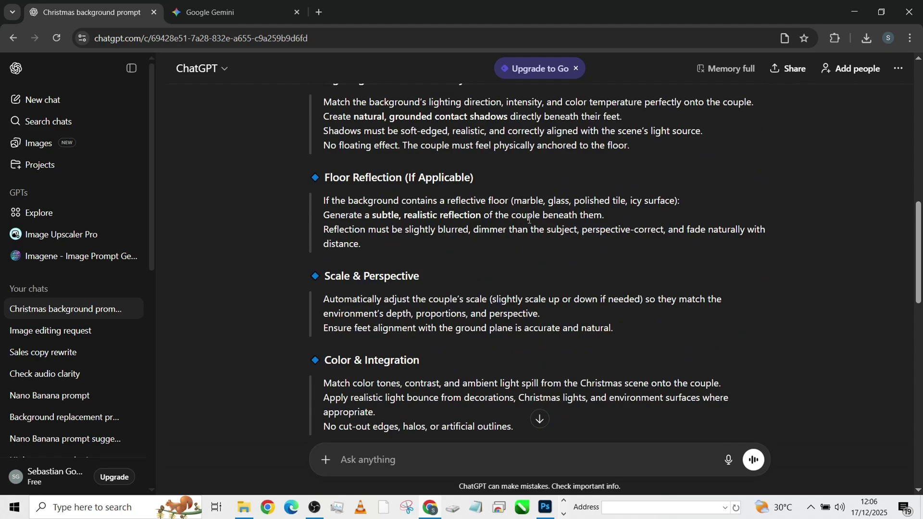
pyautogui.scroll(-8, 398, 212)
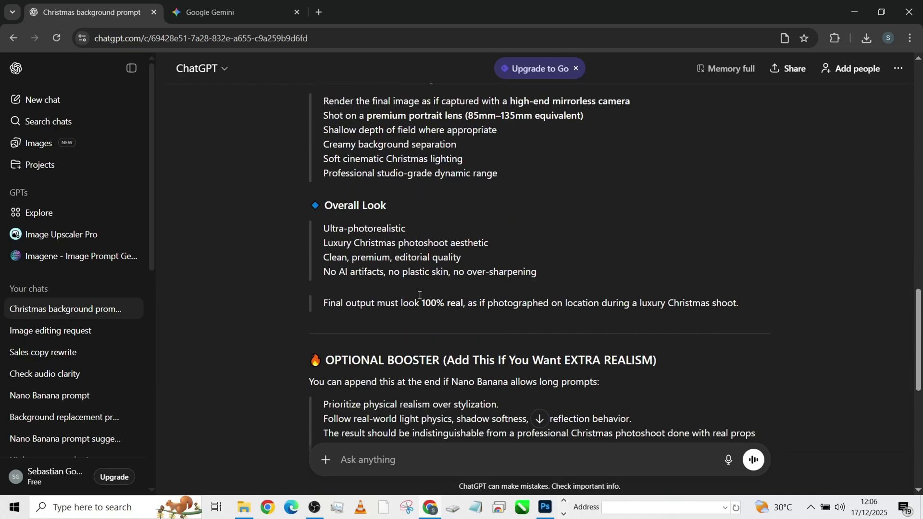
pyautogui.scroll(-3, 419, 298)
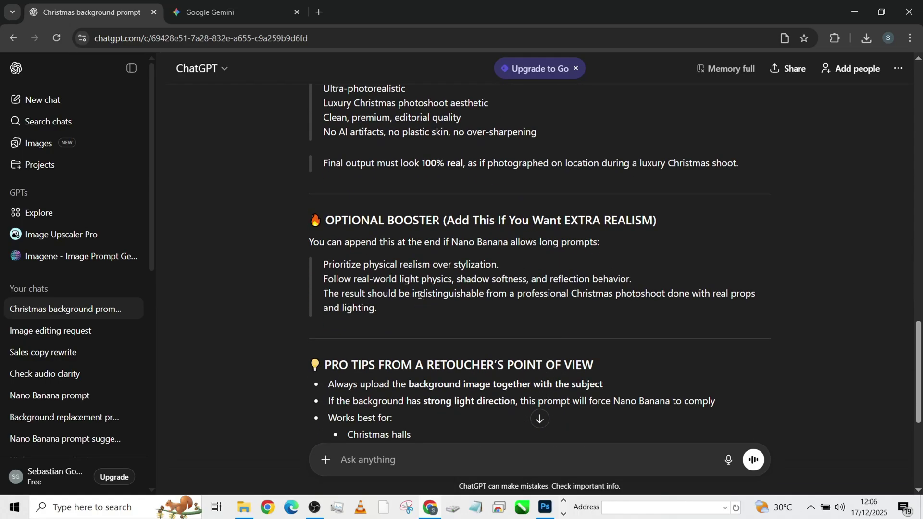
pyautogui.scroll(10, 420, 295)
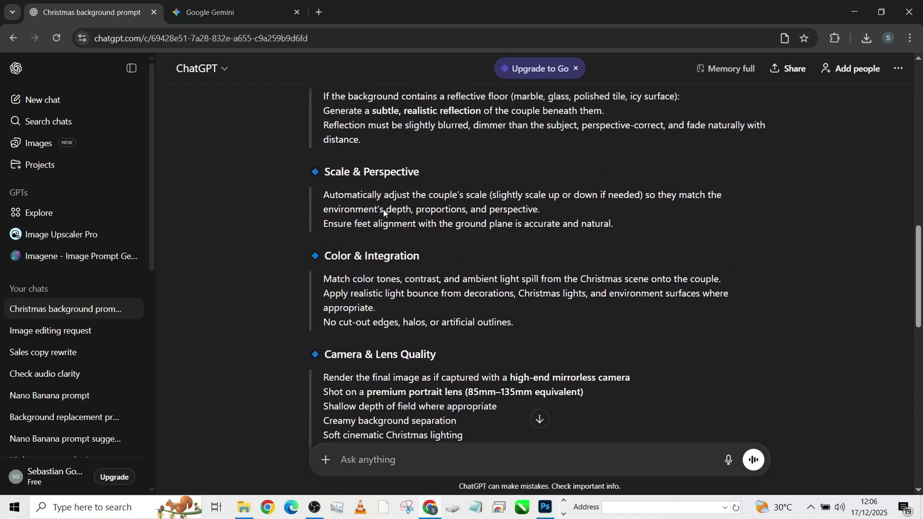
pyautogui.scroll(6, 384, 213)
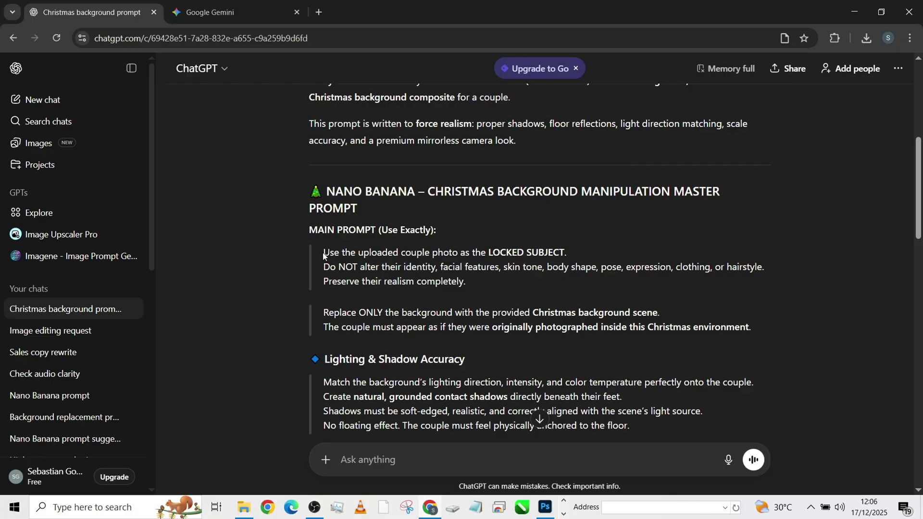
# Copy the main prompt from "Use the uploaded couple photo" through the final output line into Gemini with image creation enabled
pyautogui.moveTo(322, 254); pyautogui.dragTo(647, 343)
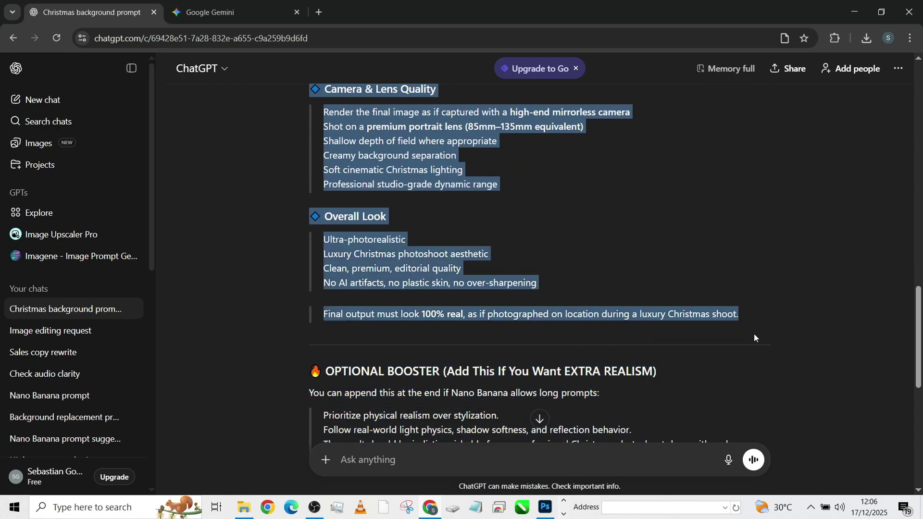
pyautogui.click(224, 12)
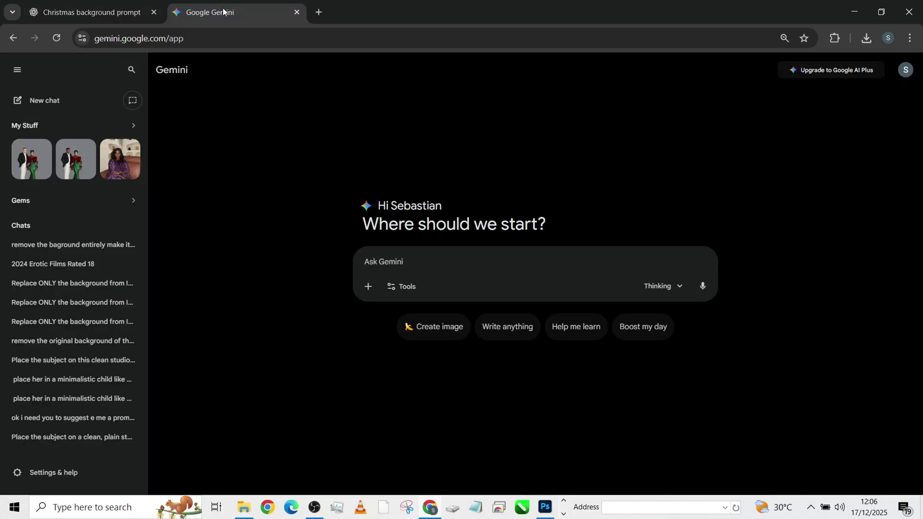
pyautogui.click(433, 337)
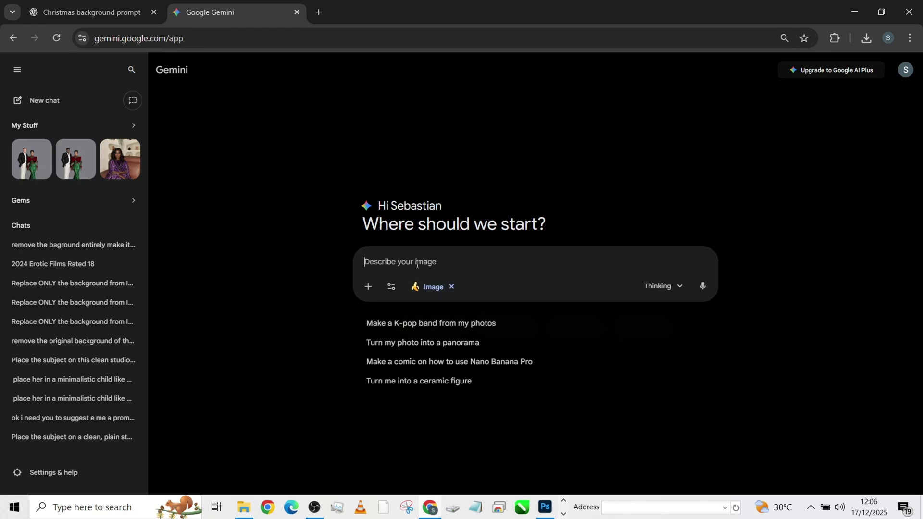
pyautogui.hotkey('ctrl', 'v')
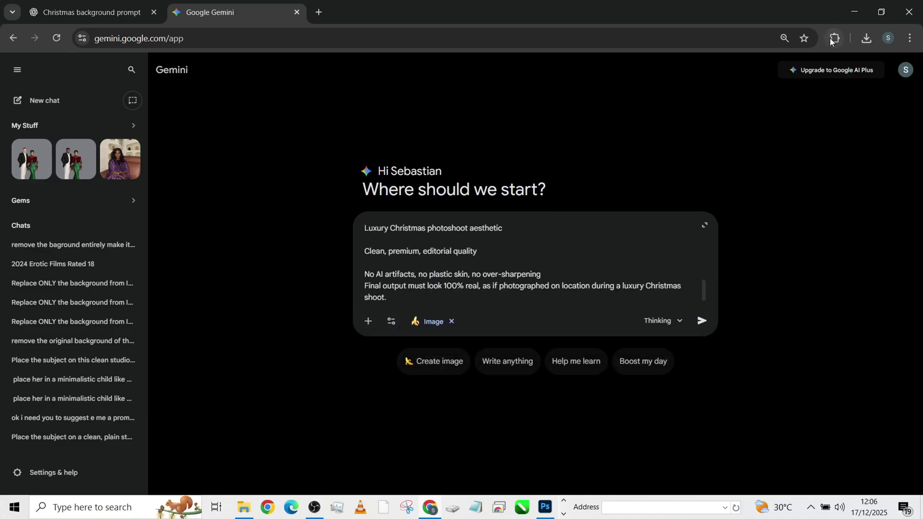
# Attach the couple photo rxjjrsjrj and the background image jvkgol (3) from the christmas folder to the Gemini prompt
pyautogui.click(853, 11)
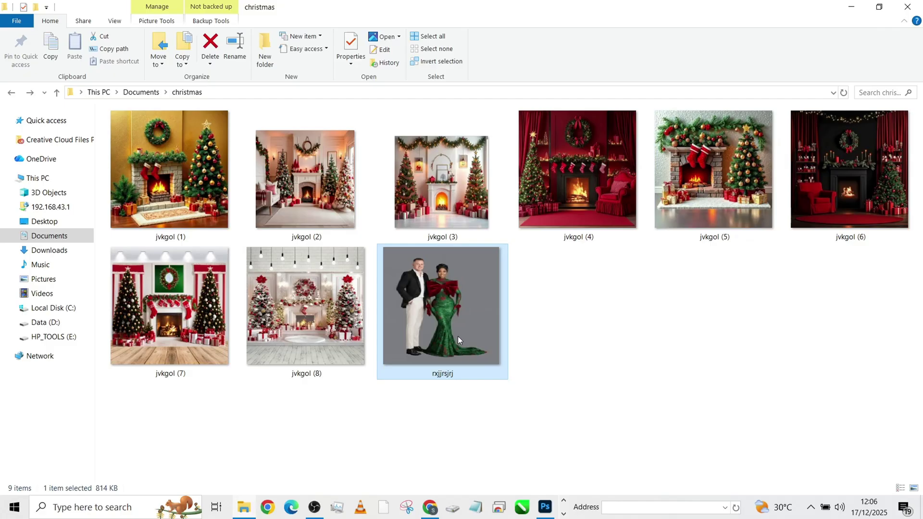
pyautogui.moveTo(458, 338); pyautogui.dragTo(451, 313)
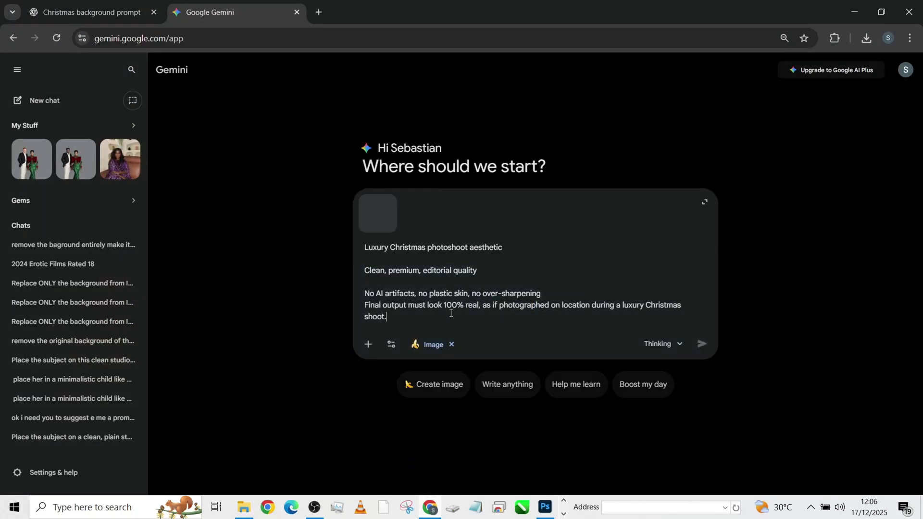
pyautogui.click(854, 11)
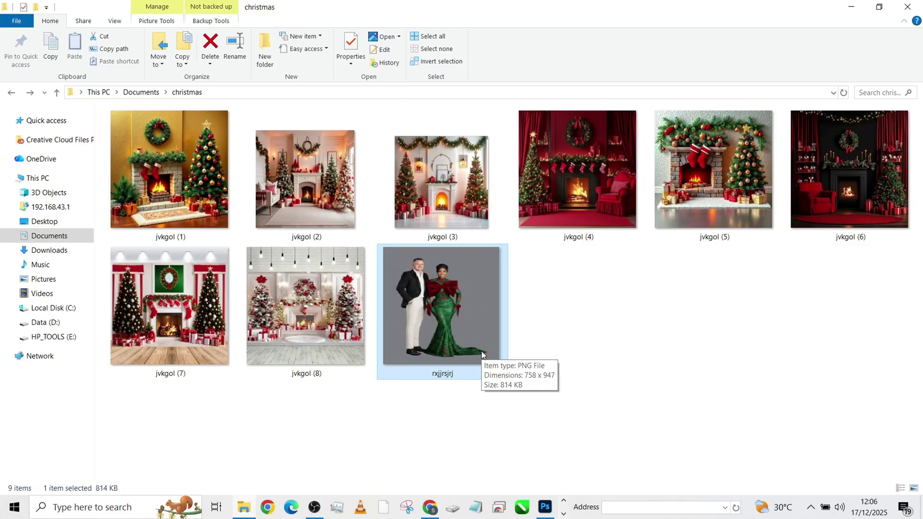
pyautogui.click(424, 212)
pyautogui.moveTo(431, 203); pyautogui.dragTo(417, 289)
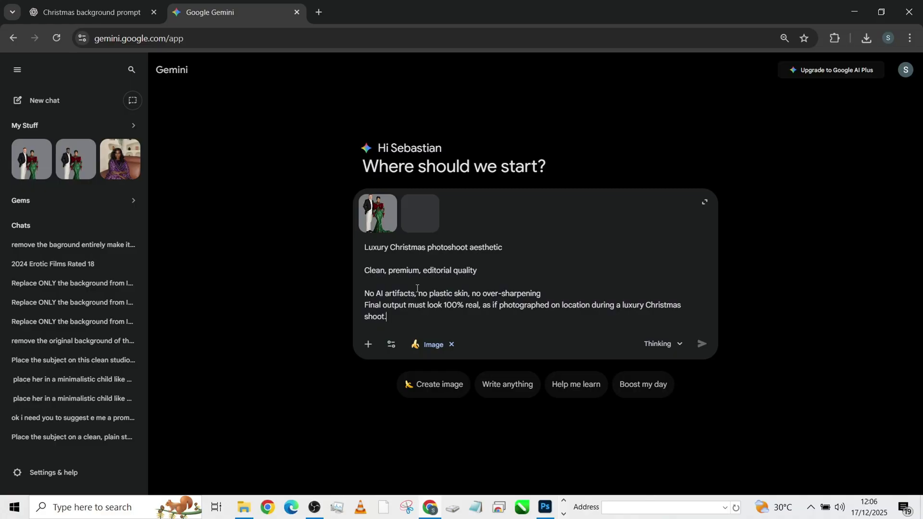
# Submit the prompt with both images and inspect the generated Christmas composite at enlarged size
pyautogui.click(701, 344)
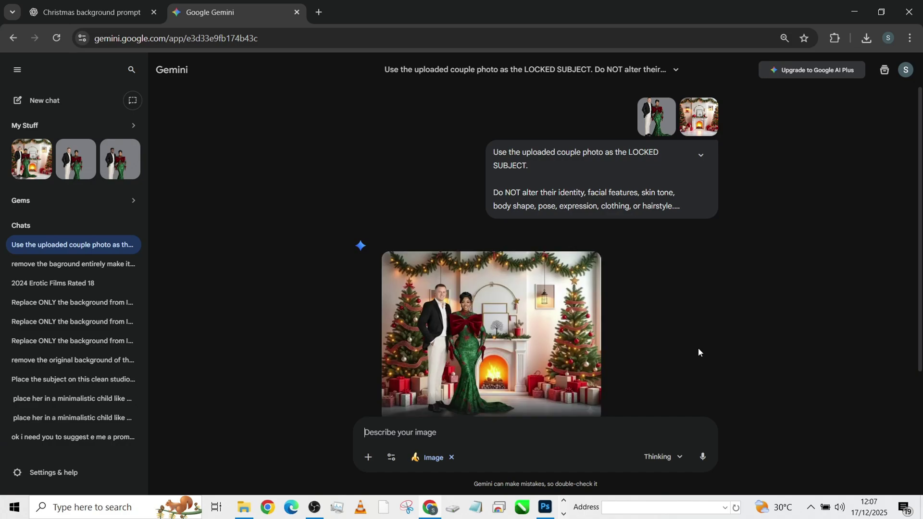
pyautogui.click(471, 313)
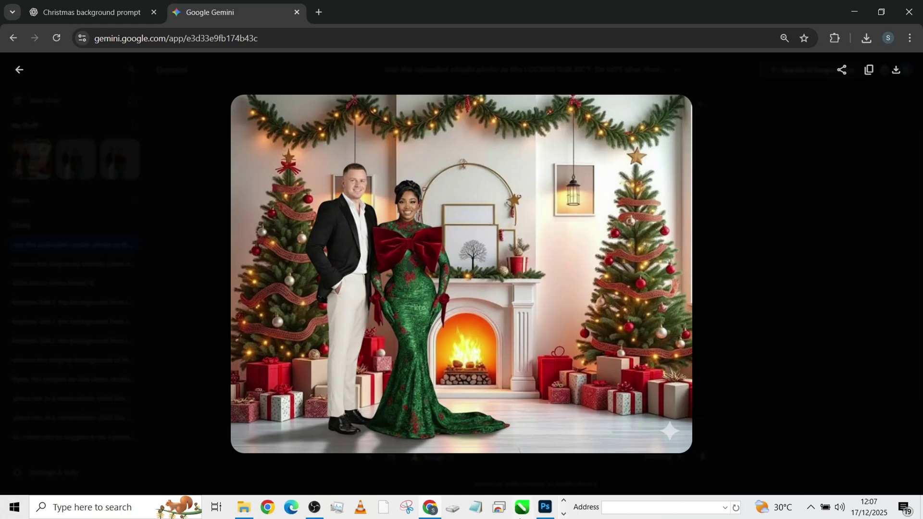
pyautogui.click(18, 72)
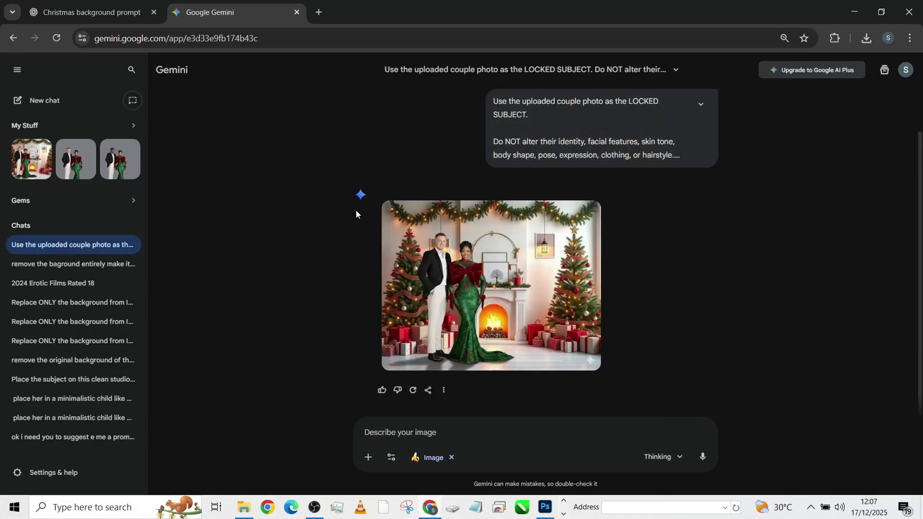
# Back in ChatGPT, ask for the prompt to maintain a 4:5 crop ratio and have a very realistic background blur for depth
pyautogui.click(91, 12)
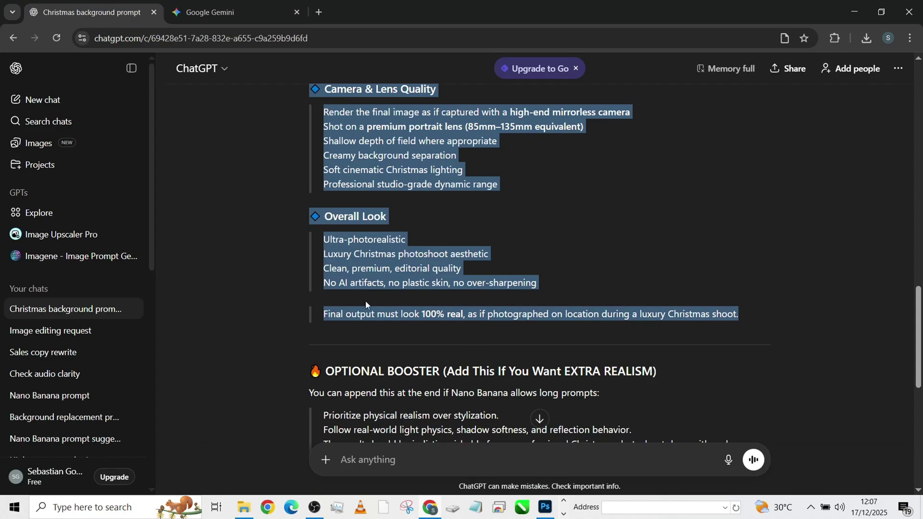
pyautogui.click(270, 10)
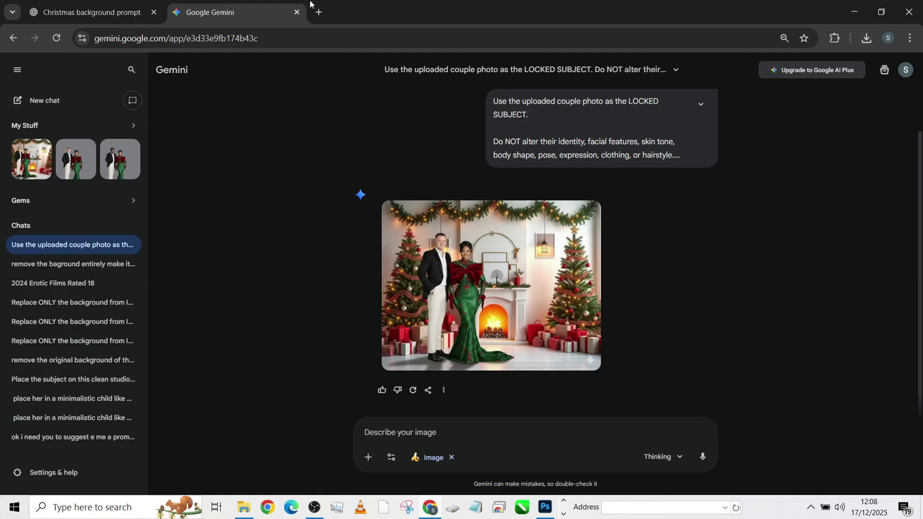
pyautogui.click(88, 15)
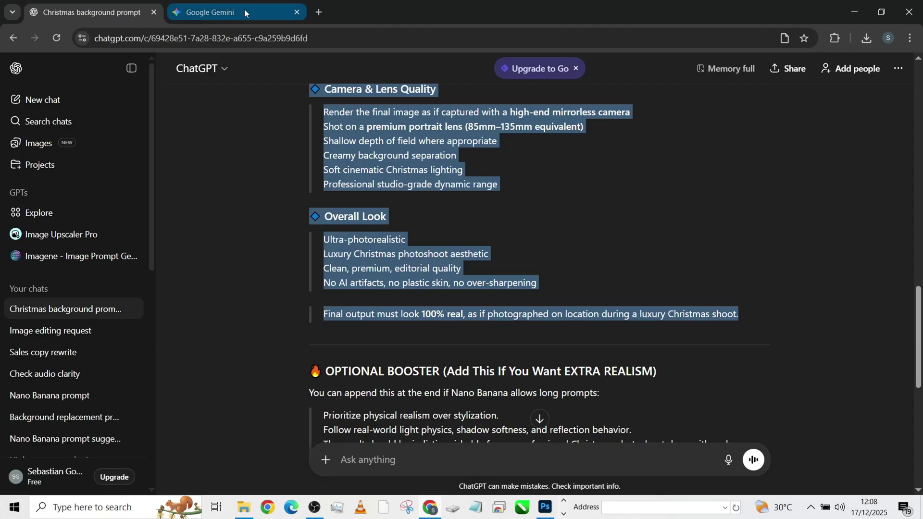
pyautogui.scroll(-5, 581, 293)
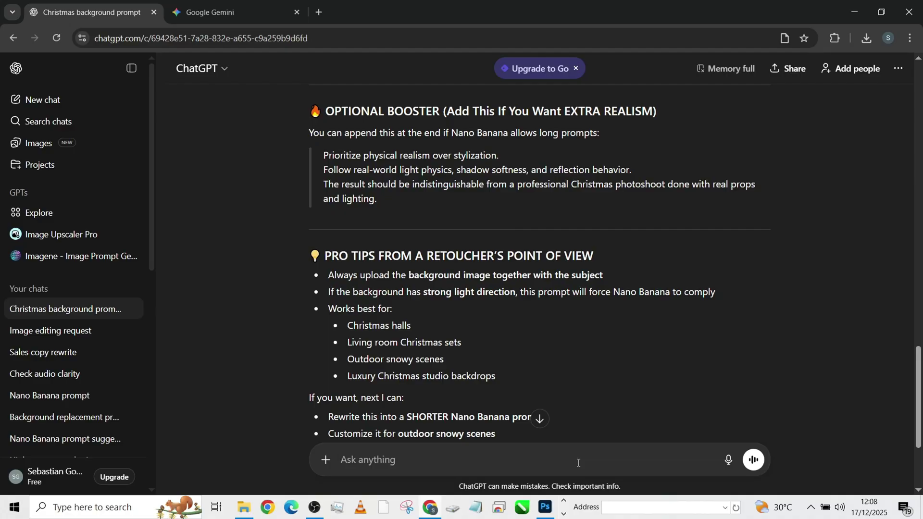
pyautogui.write('i want it maintaning 4')
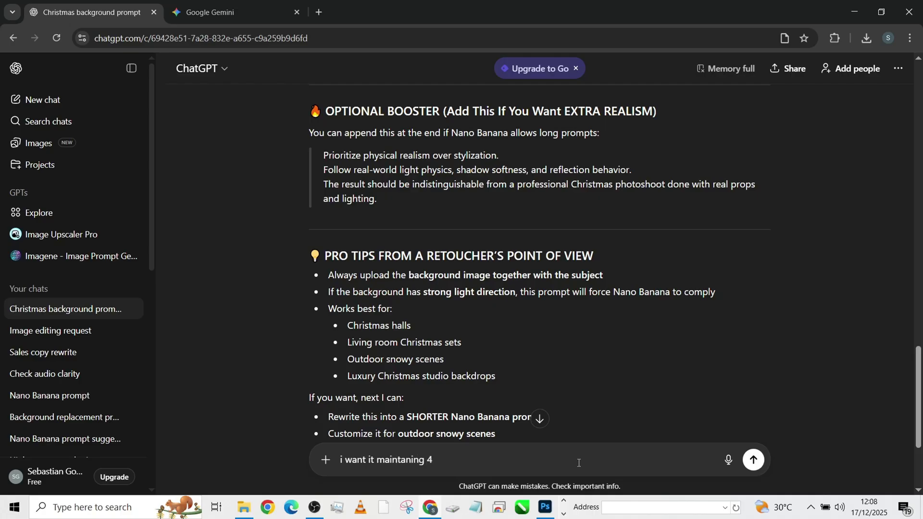
pyautogui.write(':5 crop ratio and a ve')
pyautogui.write('ry')
pyautogui.press('BackSpace')
pyautogui.press('BackSpace')
pyautogui.press('BackSpace')
pyautogui.press('BackSpace')
pyautogui.write('have a very r')
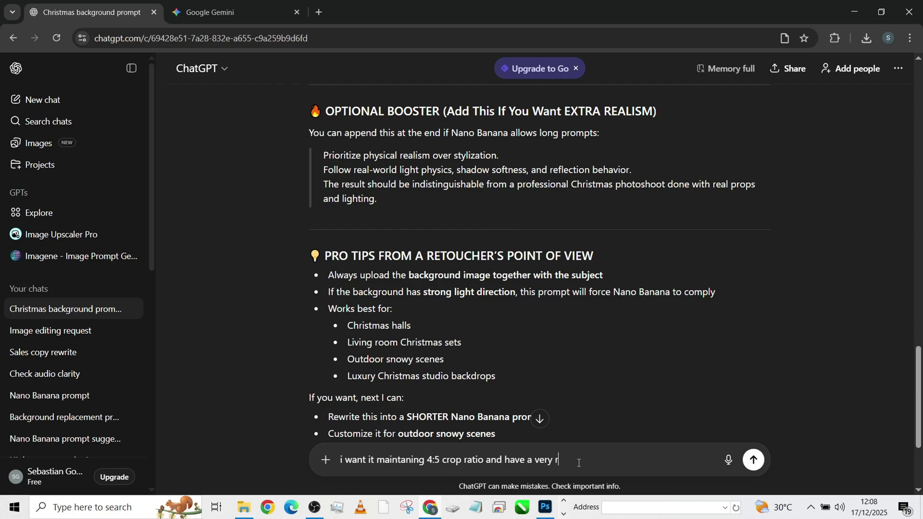
pyautogui.write('ealistic bagf')
pyautogui.press('BackSpace')
pyautogui.write('round blur ')
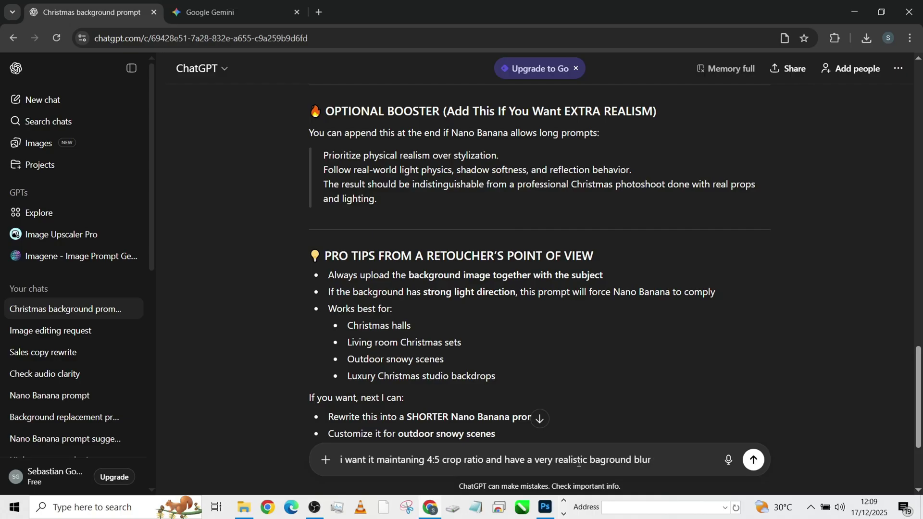
pyautogui.write('for depth')
pyautogui.press('Return')
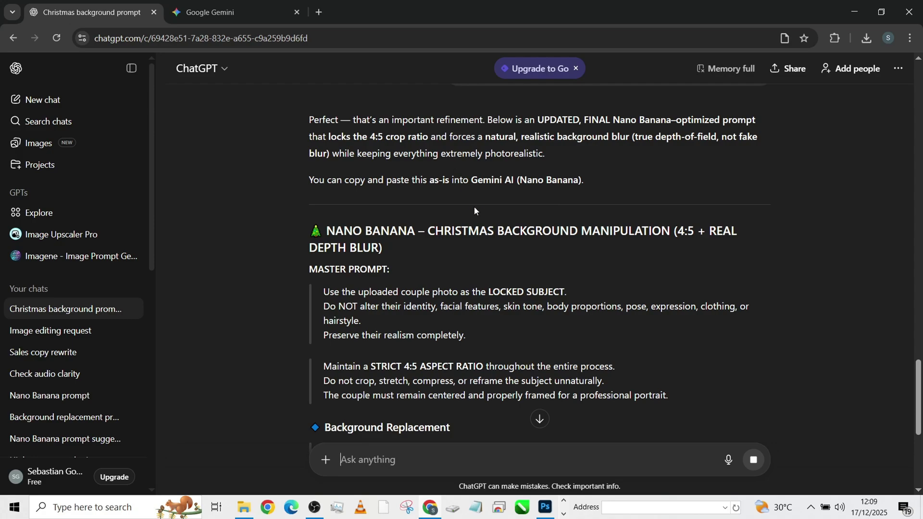
pyautogui.scroll(-3, 474, 206)
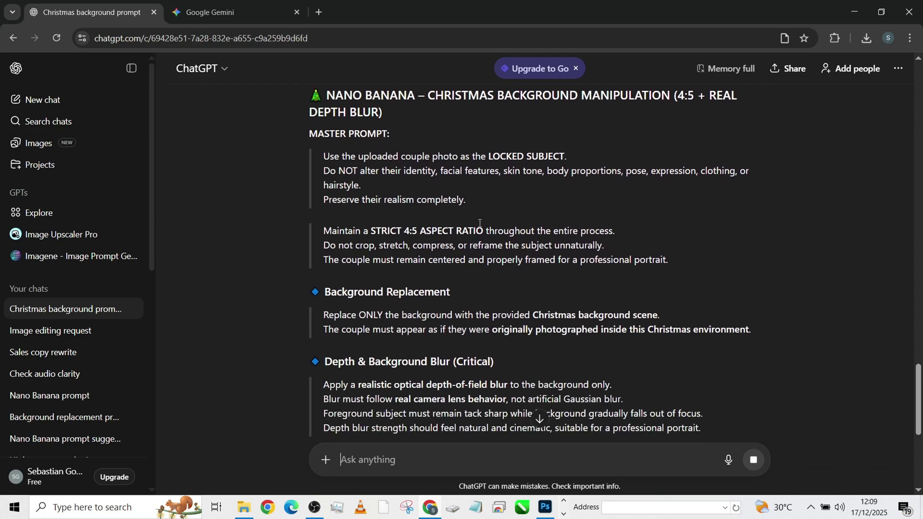
# Copy the revised master prompt through the Extra Control lines into Gemini and attach the couple photo rxjjrsjrj and the background jvkgol (5)
pyautogui.moveTo(324, 152); pyautogui.dragTo(780, 358)
pyautogui.scroll(-3, 583, 319)
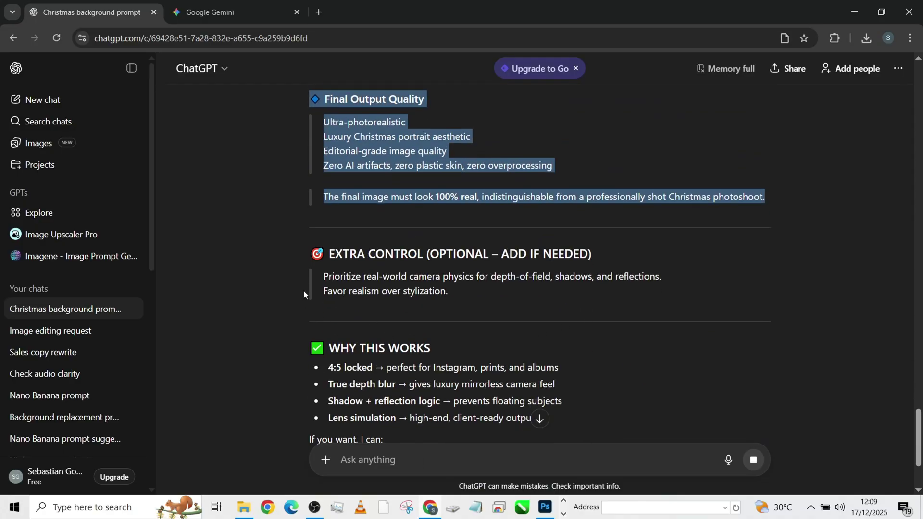
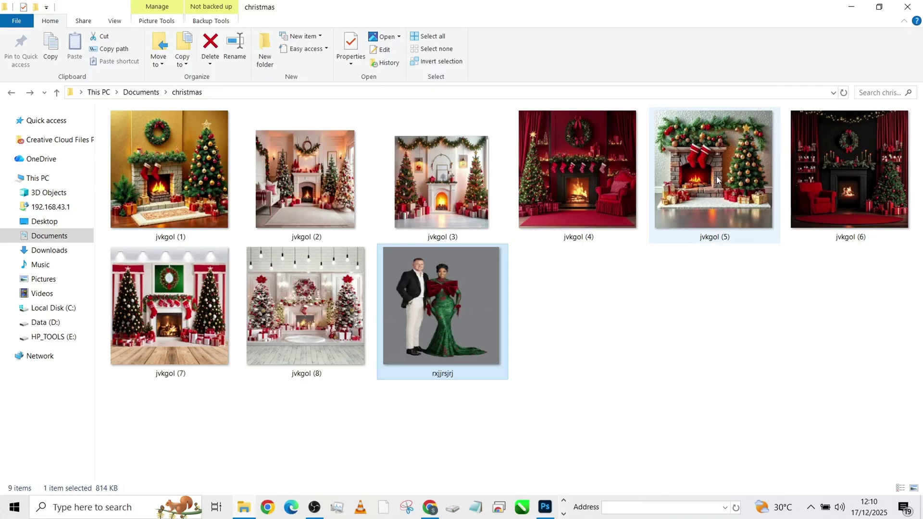
pyautogui.moveTo(716, 180); pyautogui.dragTo(440, 414)
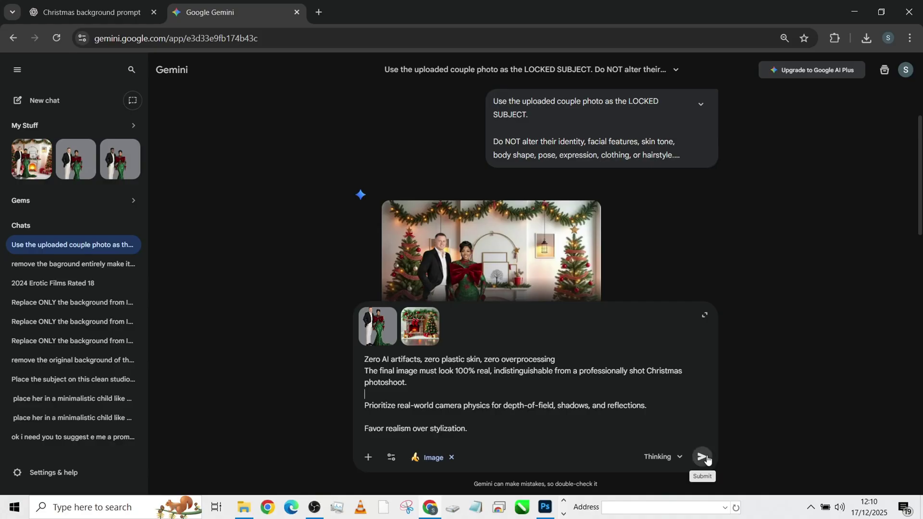
# Submit the 4:5 depth-blur prompt with both images and inspect the generated fireplace composite at enlarged size
pyautogui.click(703, 457)
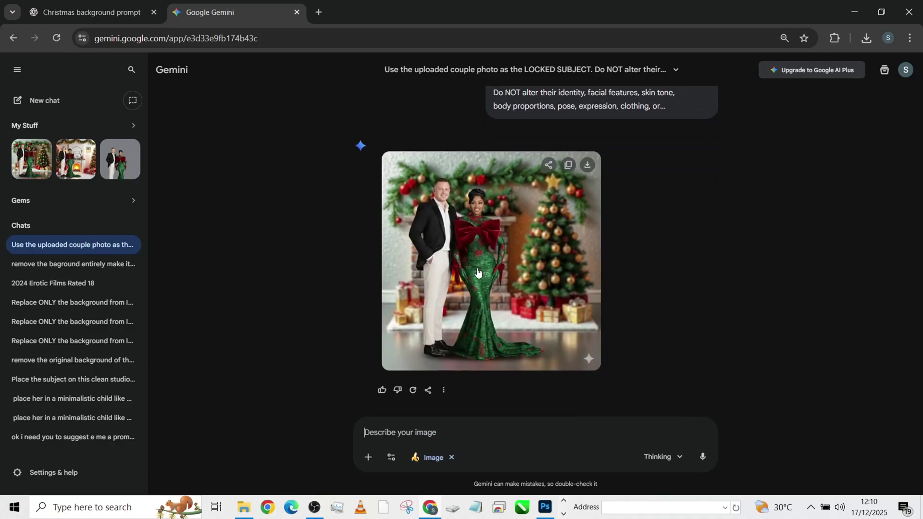
pyautogui.click(478, 272)
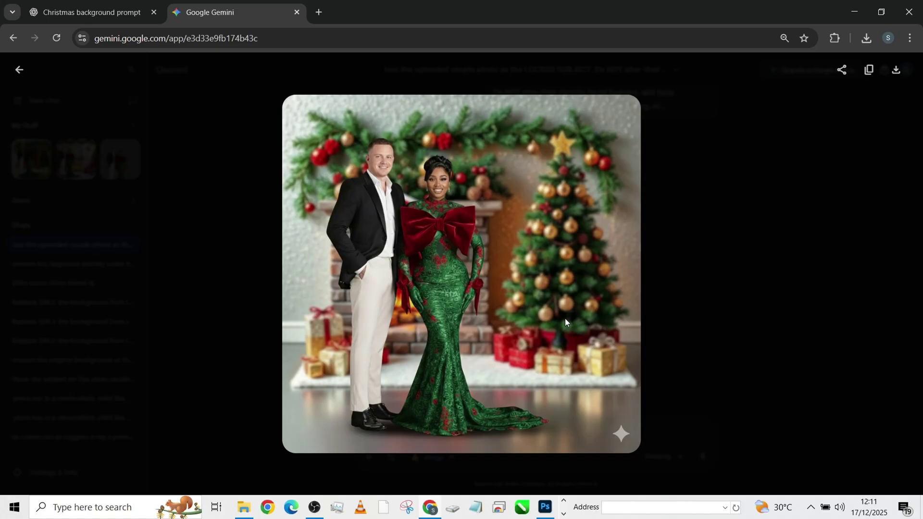
pyautogui.click(219, 216)
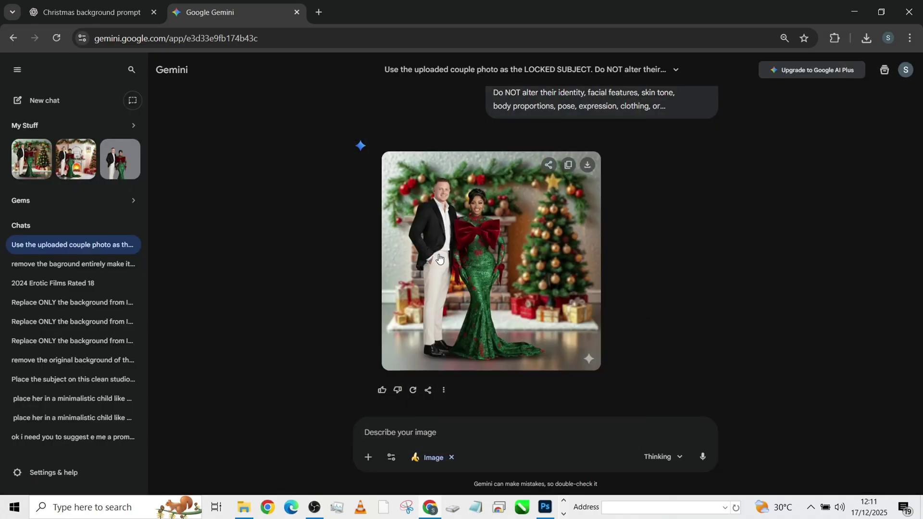
# Back in ChatGPT, dismiss the notification and report that the blur is too unrealistic and the image is not professionally composed
pyautogui.click(126, 14)
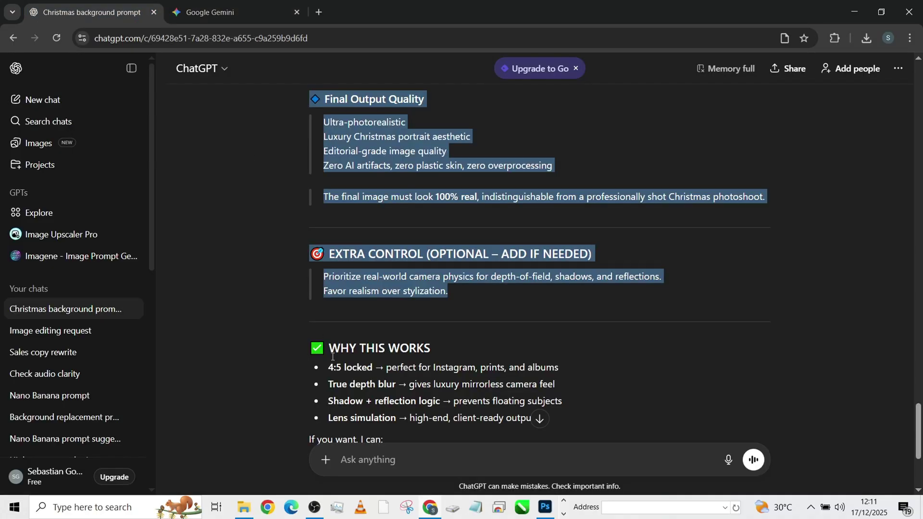
pyautogui.click(409, 467)
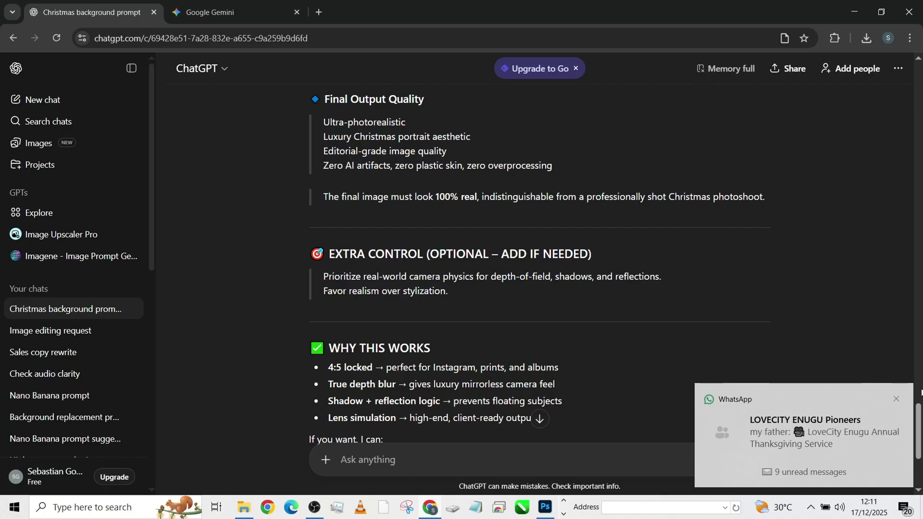
pyautogui.click(896, 399)
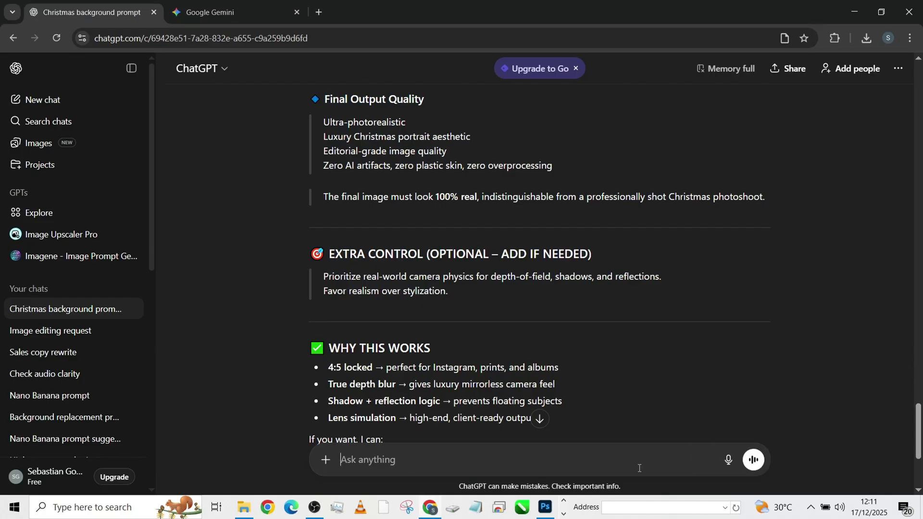
pyautogui.write('the blur')
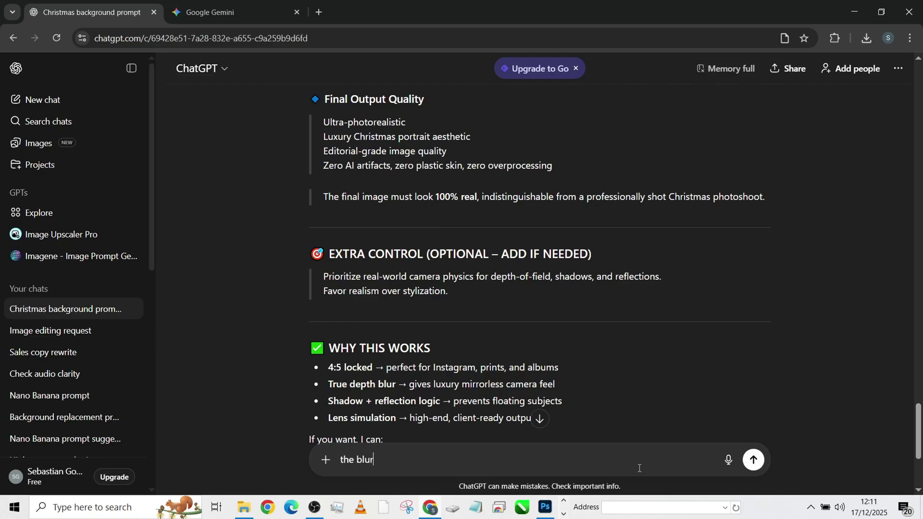
pyautogui.write(' is too unrealisti')
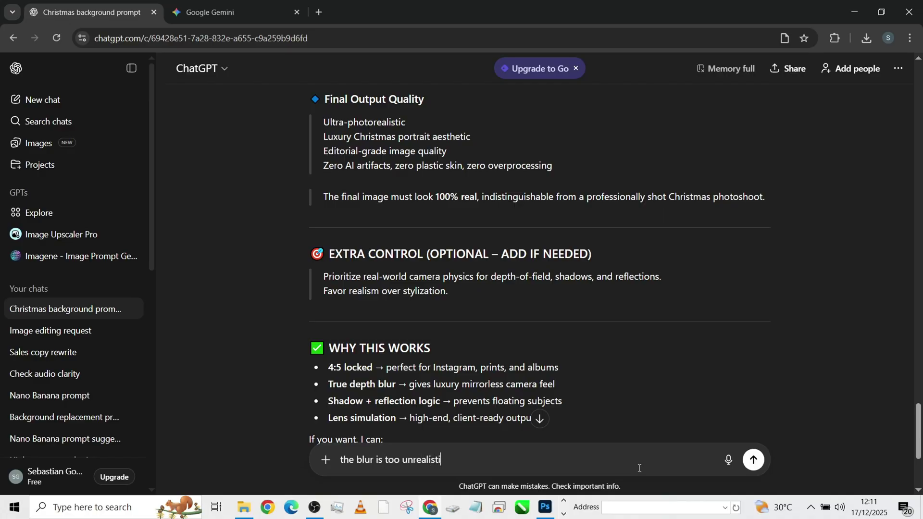
pyautogui.write('c and the image is not prf')
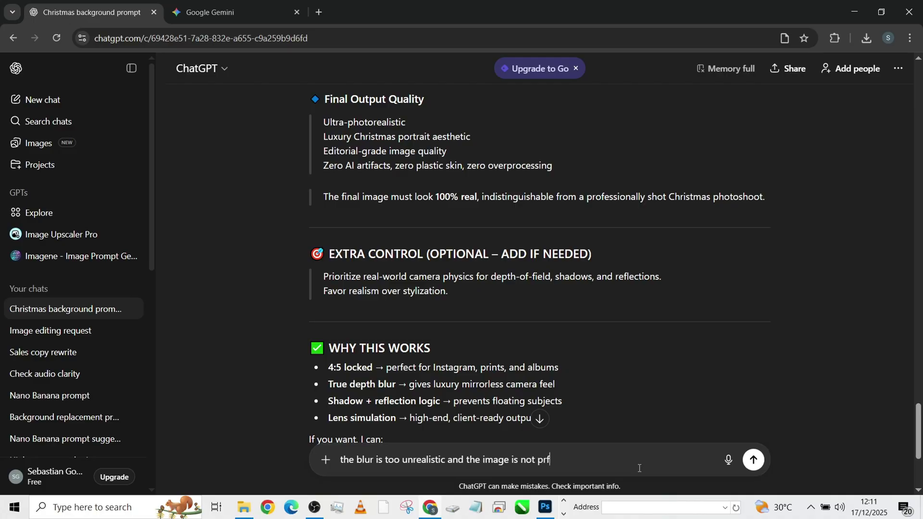
pyautogui.press('BackSpace')
pyautogui.write('offenally composed in the b')
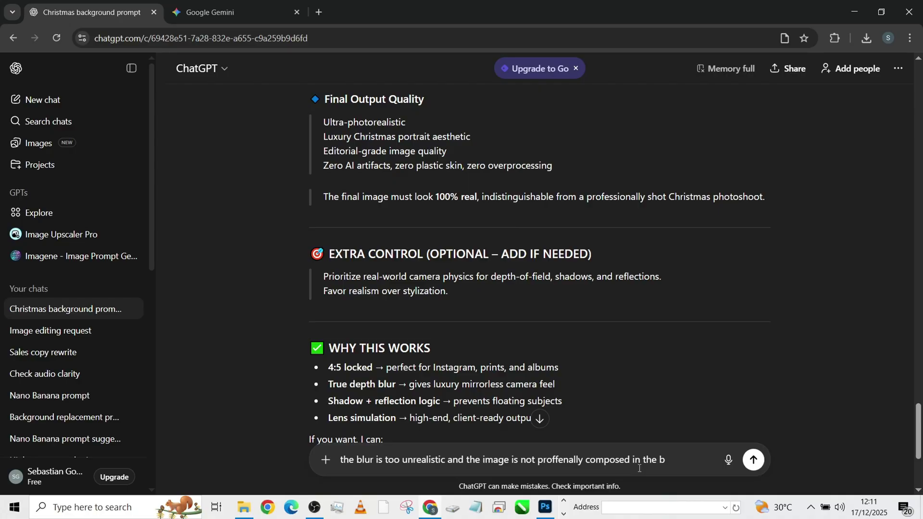
pyautogui.write('age')
pyautogui.press('Return')
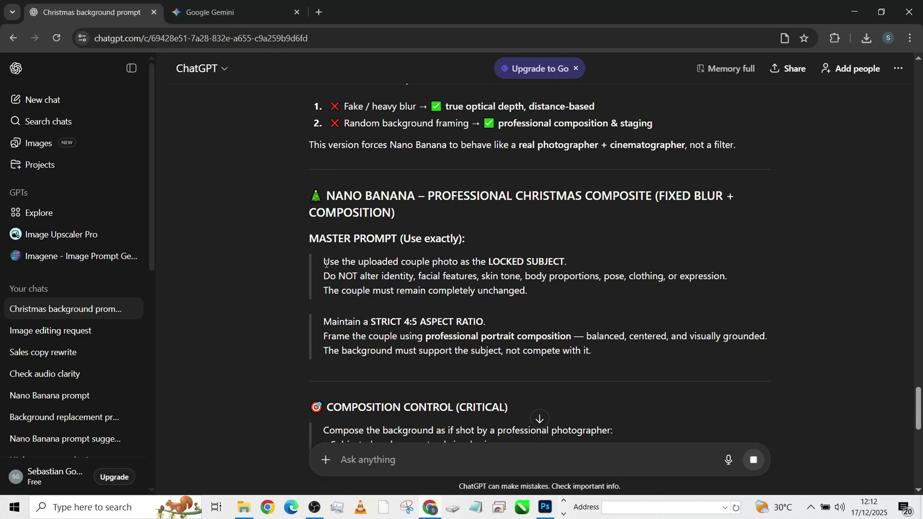
# Copy the corrected master prompt from "Use the uploaded couple photo" through the Final Output Rule into the Gemini prompt
pyautogui.moveTo(325, 264); pyautogui.dragTo(622, 358)
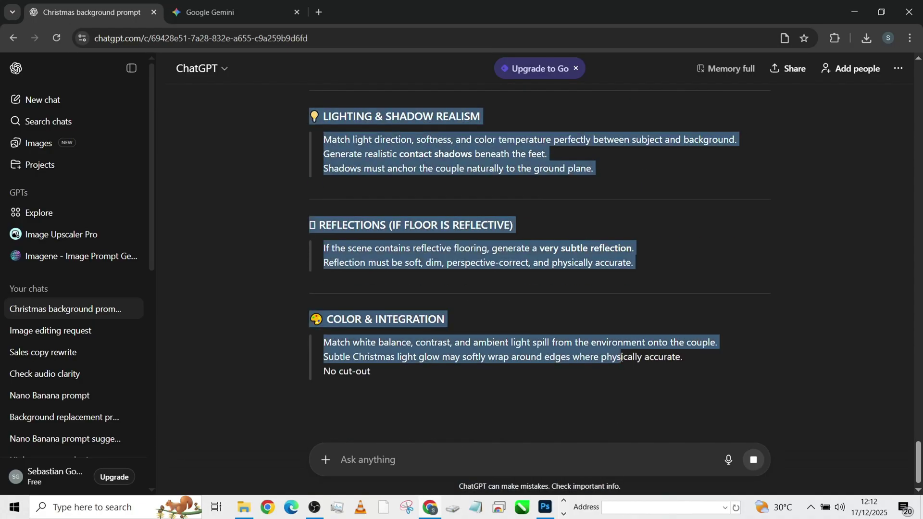
pyautogui.click(540, 418)
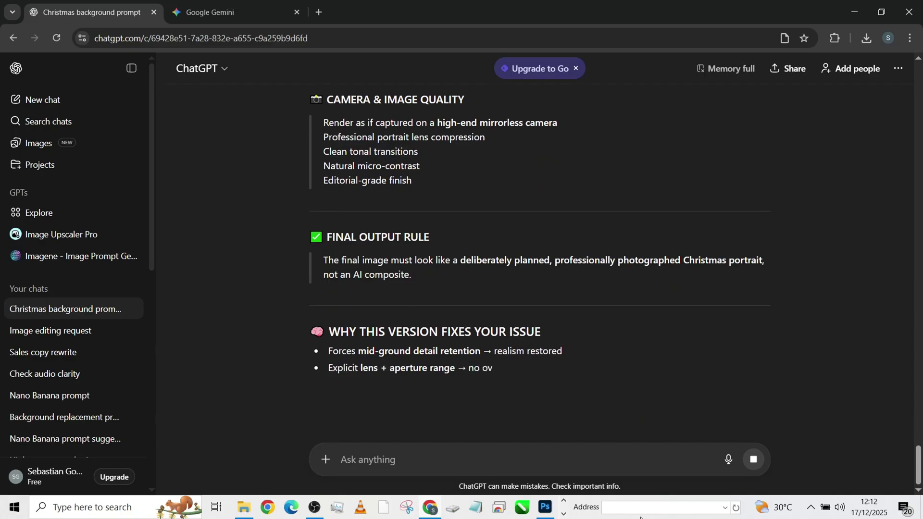
pyautogui.moveTo(640, 517); pyautogui.dragTo(852, 261)
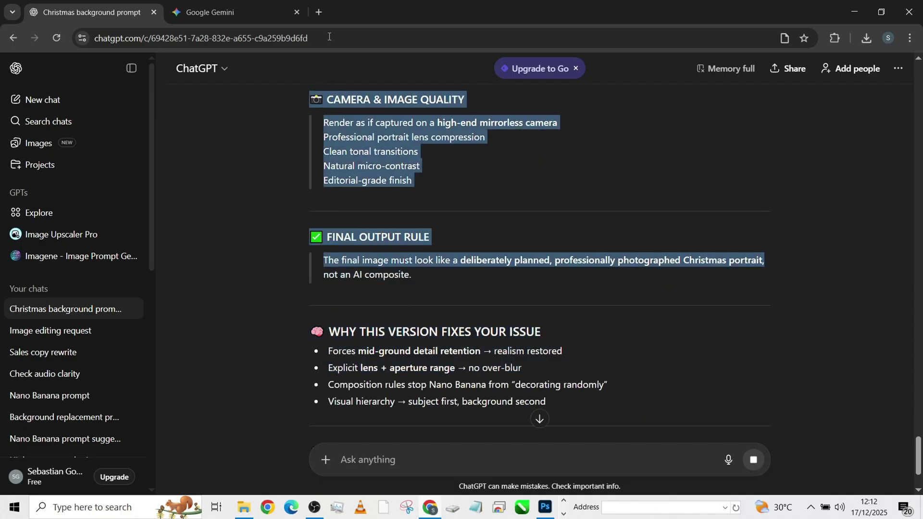
pyautogui.click(245, 13)
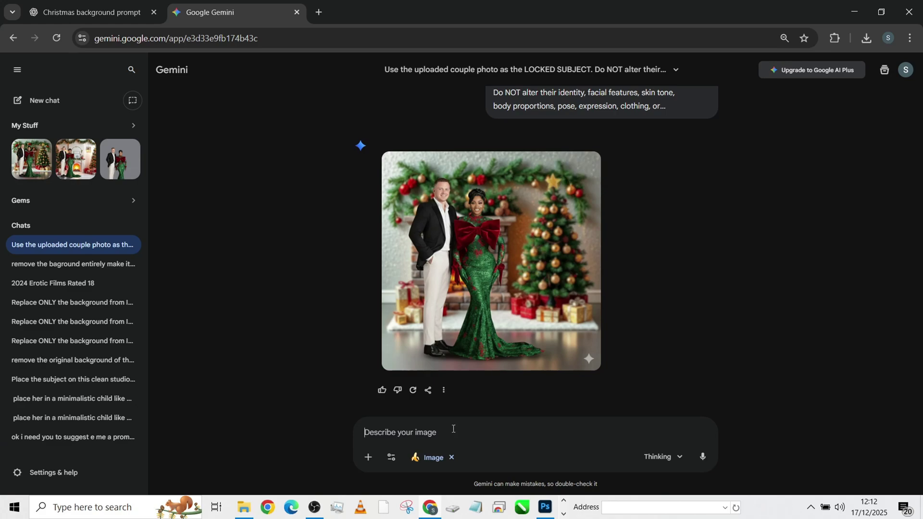
pyautogui.hotkey('ctrl', 'v')
# Attach the couple photo rxjjrsjrj and the background image jvkgol (5) from the christmas folder to the corrected prompt
pyautogui.click(867, 16)
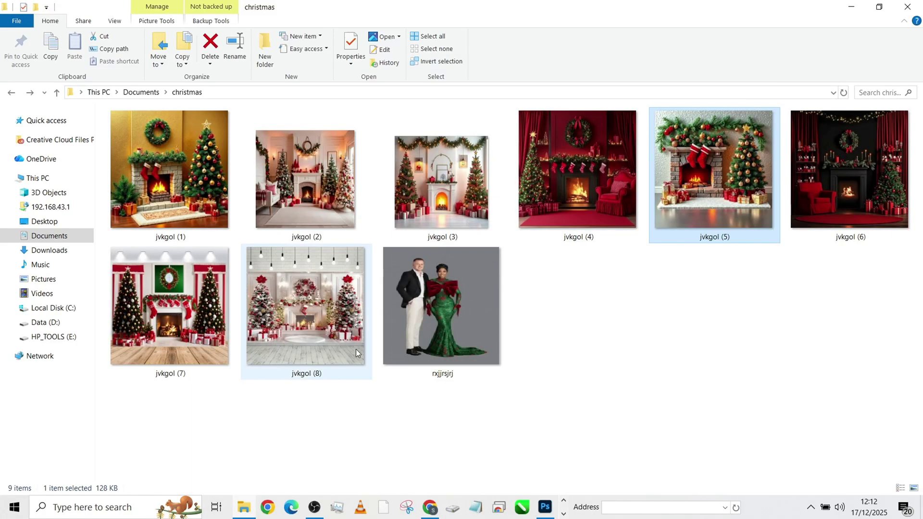
pyautogui.moveTo(443, 325); pyautogui.dragTo(419, 437)
pyautogui.click(854, 12)
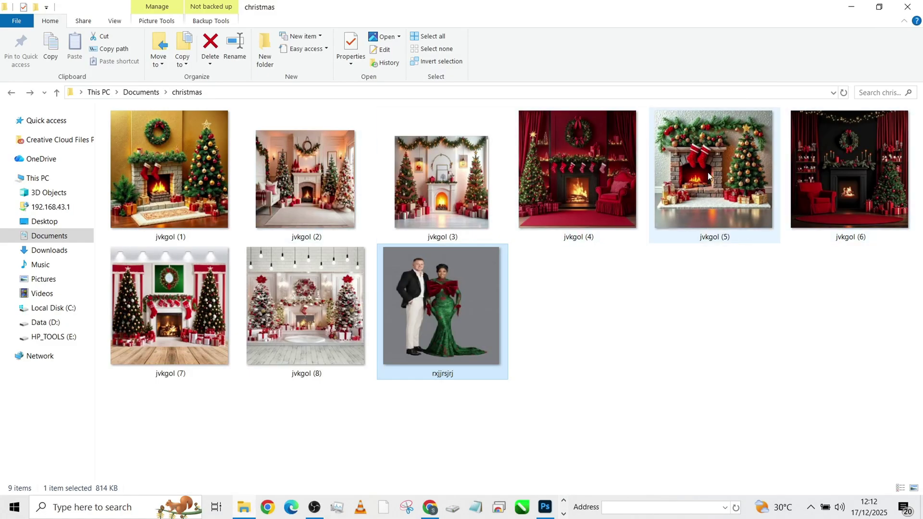
pyautogui.moveTo(709, 176); pyautogui.dragTo(553, 433)
# Submit the corrected blur and composition prompt and inspect the regenerated composite at enlarged size
pyautogui.click(702, 458)
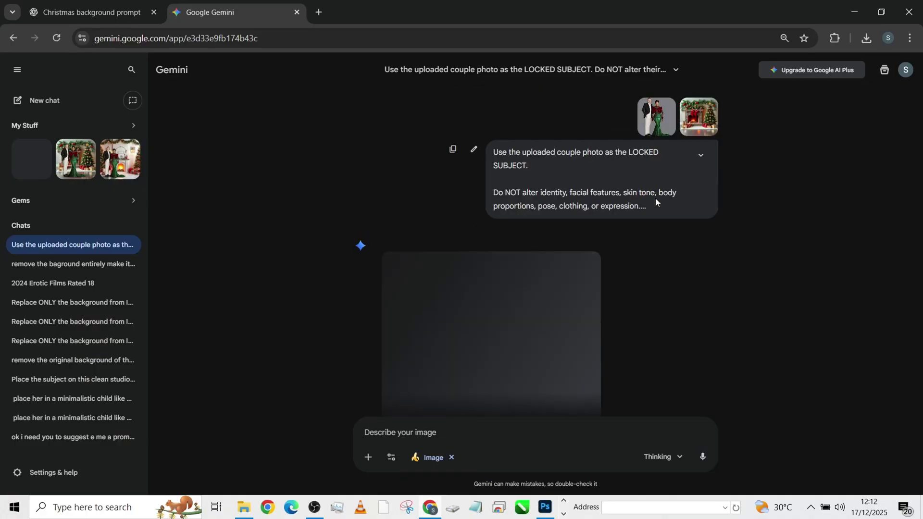
pyautogui.scroll(-2, 543, 327)
pyautogui.click(540, 325)
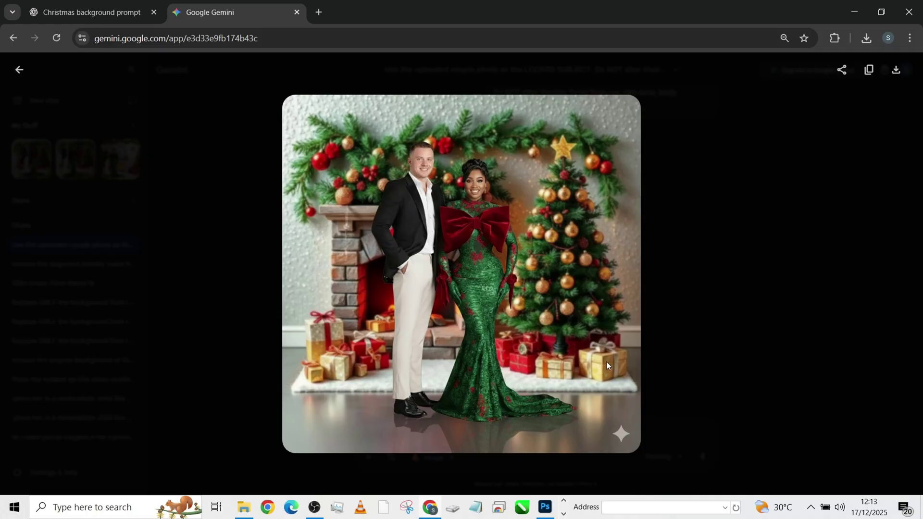
pyautogui.click(19, 70)
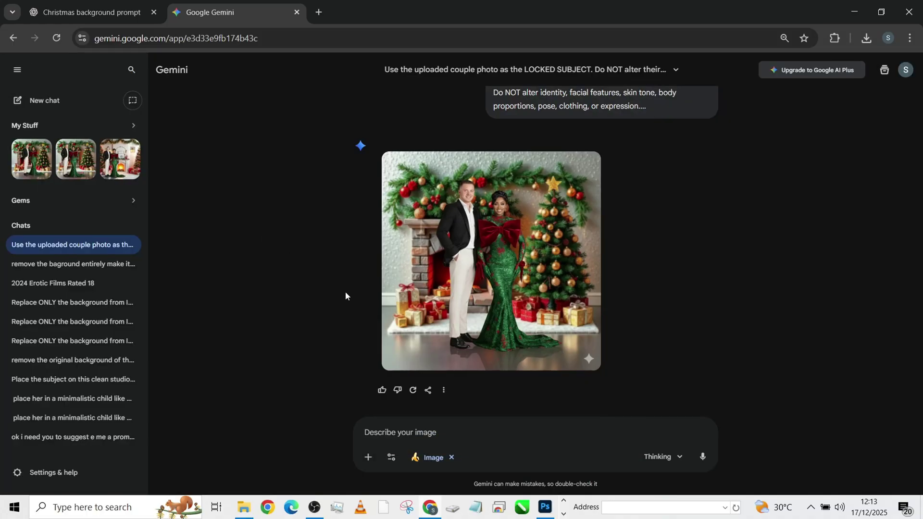
# Attach the couple photo rxjjrsjrj and the red-room background jvkgol (4) from the christmas folder to a new Gemini prompt
pyautogui.click(855, 11)
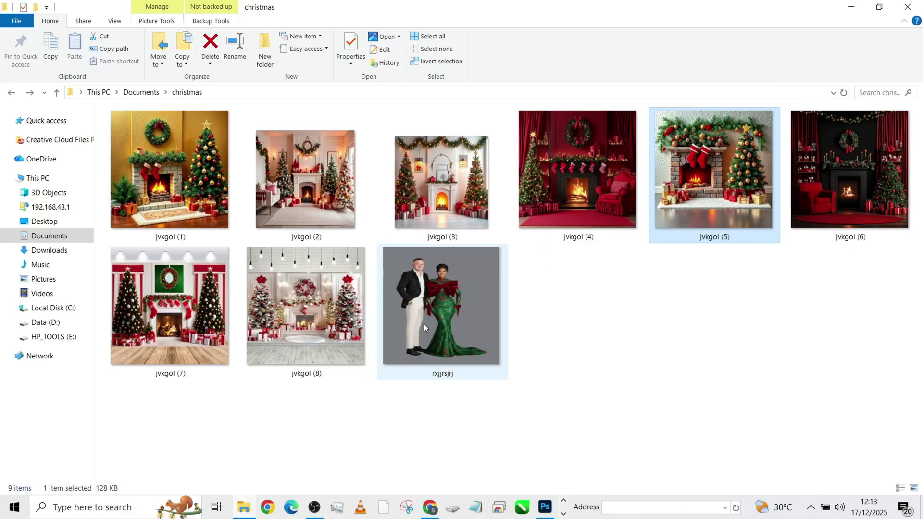
pyautogui.click(440, 316)
pyautogui.moveTo(440, 315); pyautogui.dragTo(436, 462)
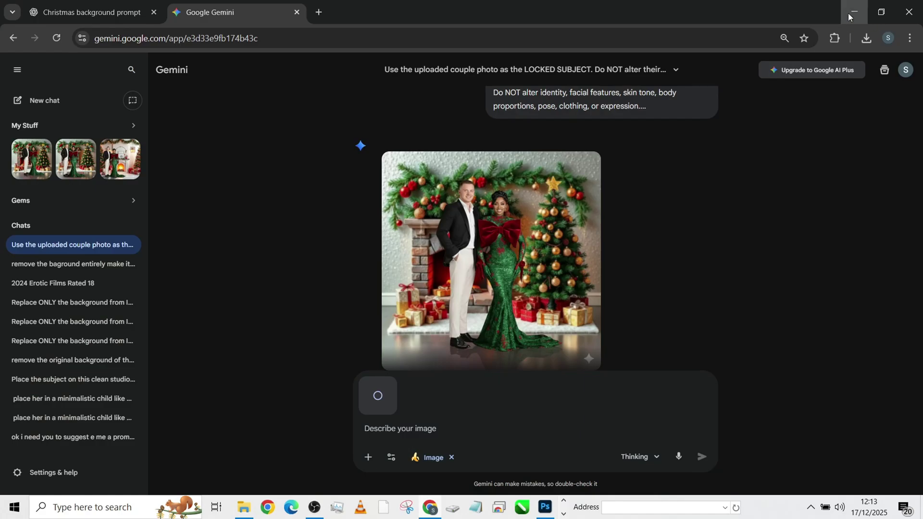
pyautogui.click(850, 17)
pyautogui.click(593, 200)
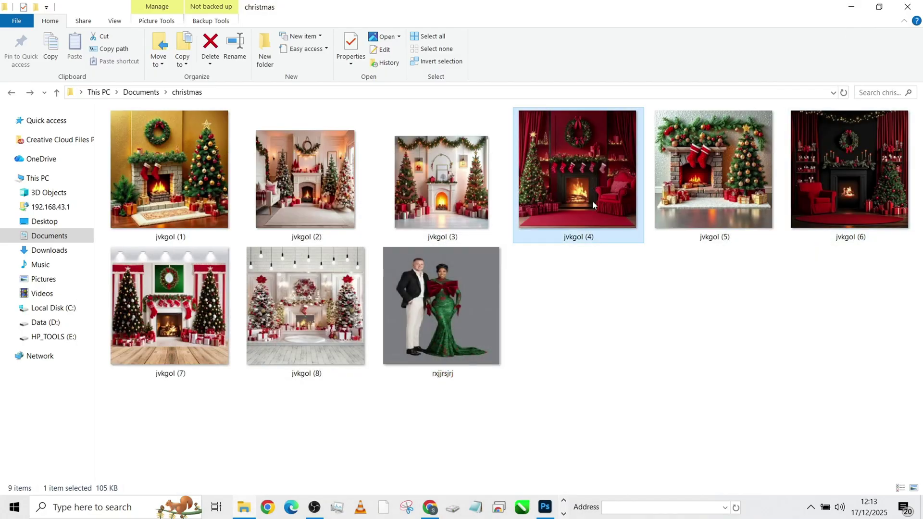
pyautogui.moveTo(593, 201); pyautogui.dragTo(431, 422)
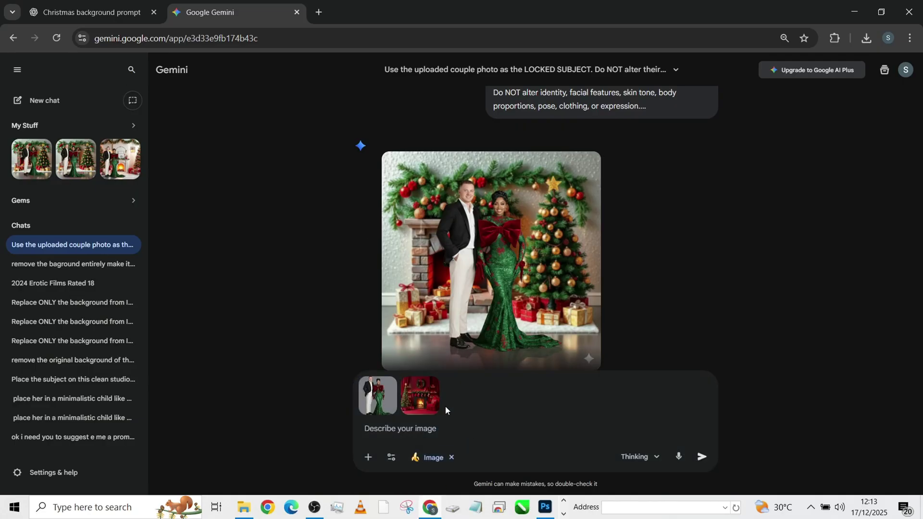
# Reuse the copied professional composite prompt for the red-room background, review its text and submit it
pyautogui.hotkey('ctrl', 'v')
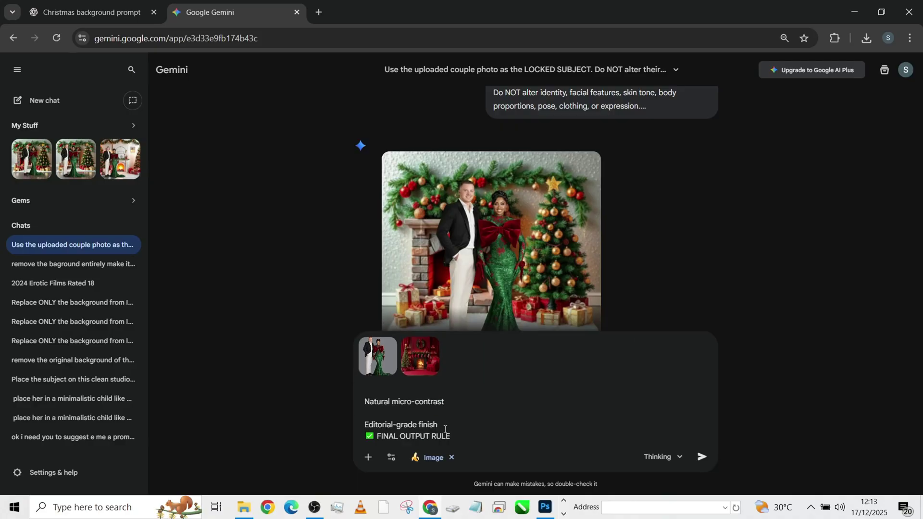
pyautogui.scroll(3, 456, 409)
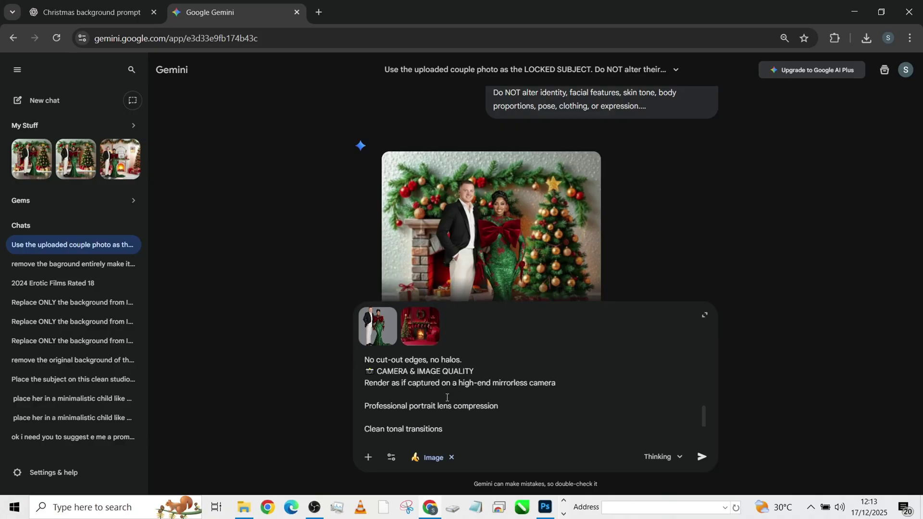
pyautogui.scroll(5, 447, 398)
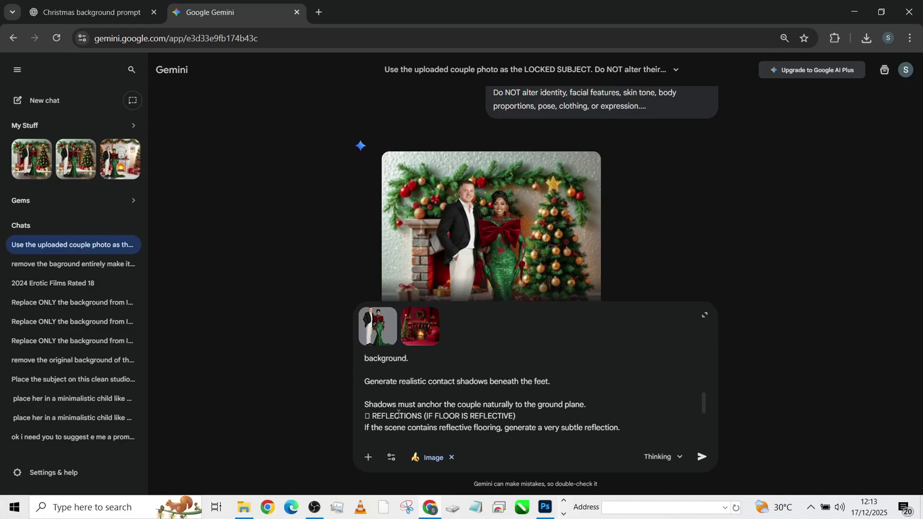
pyautogui.scroll(10, 398, 413)
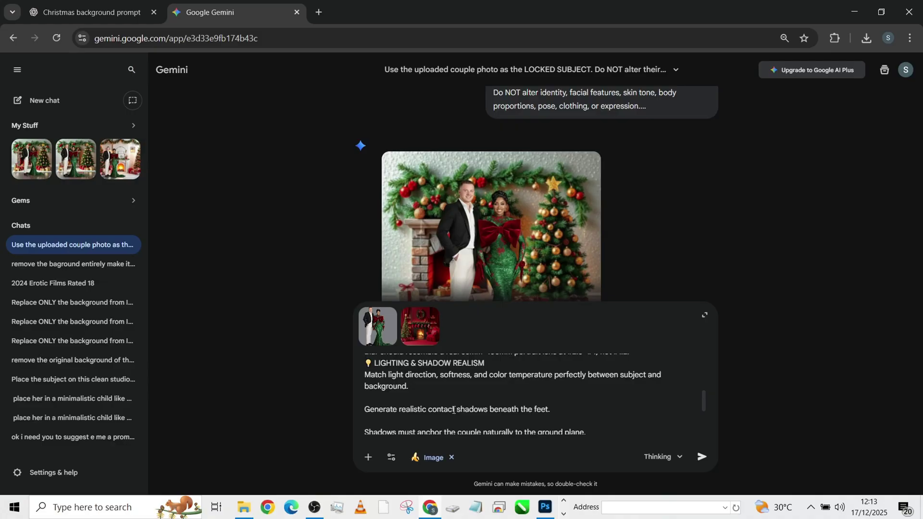
pyautogui.click(702, 458)
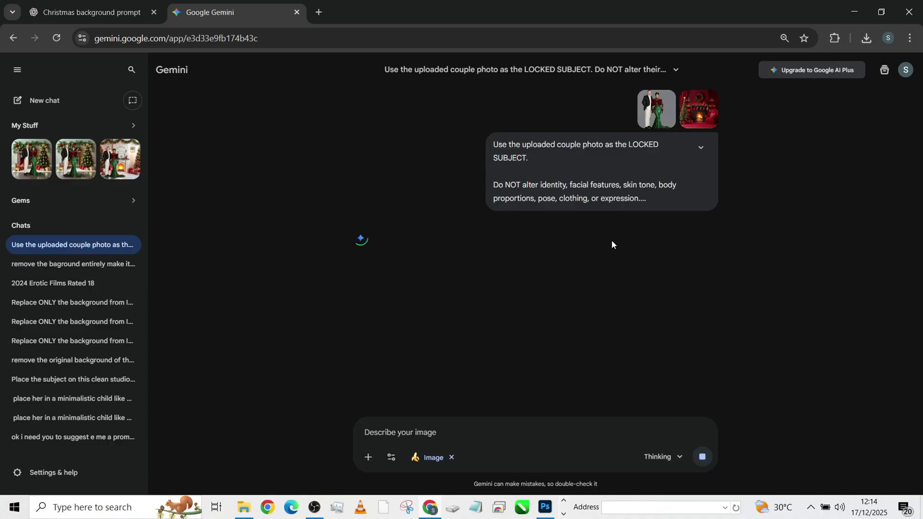
# Inspect the generated red-room Christmas composite at enlarged size and return to the Gemini chat
pyautogui.click(461, 289)
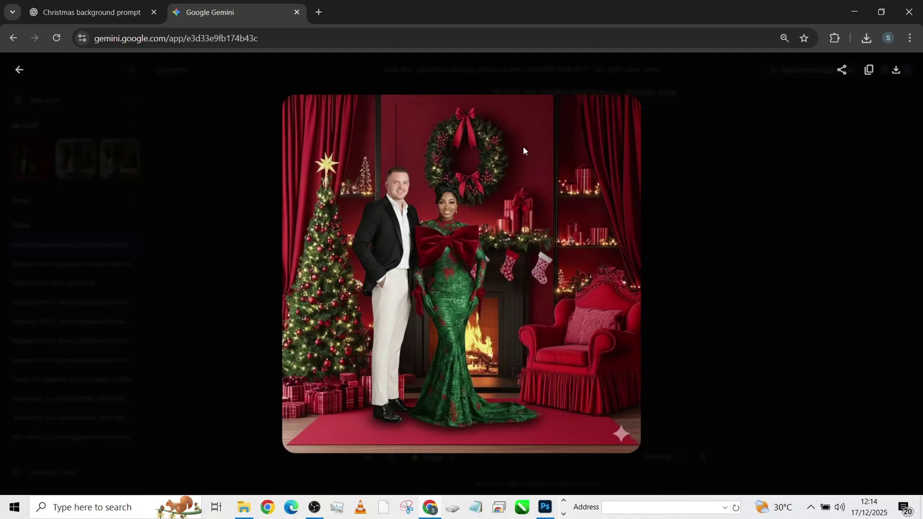
pyautogui.click(20, 70)
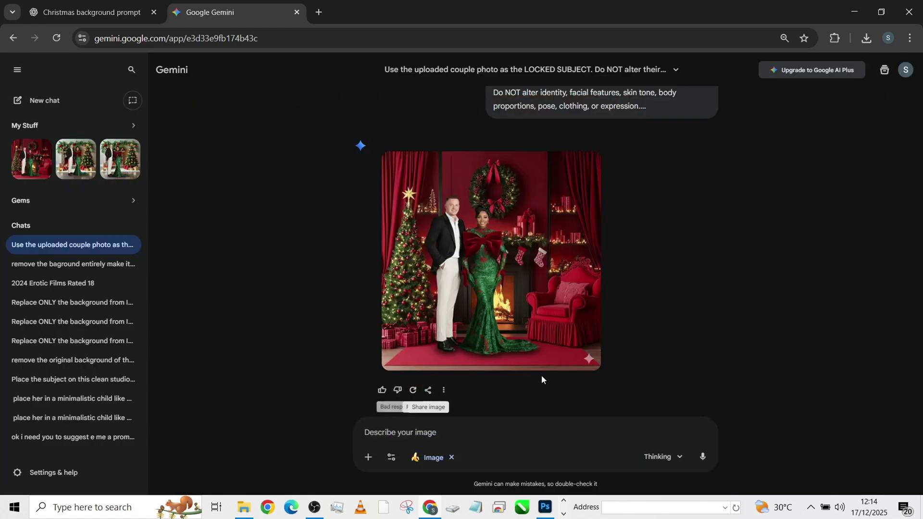
pyautogui.moveTo(466, 355)
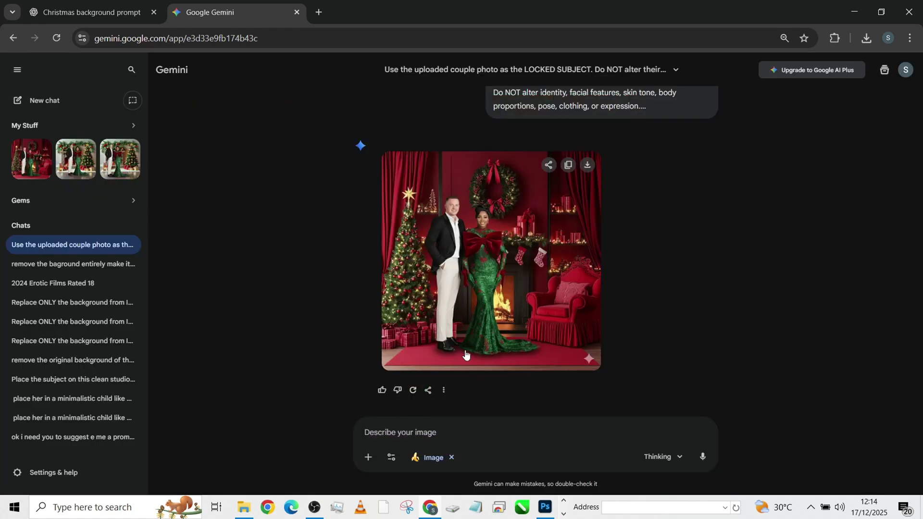
# Download the generated red-room composite as a PNG image into the christmas folder in Documents
pyautogui.click(588, 166)
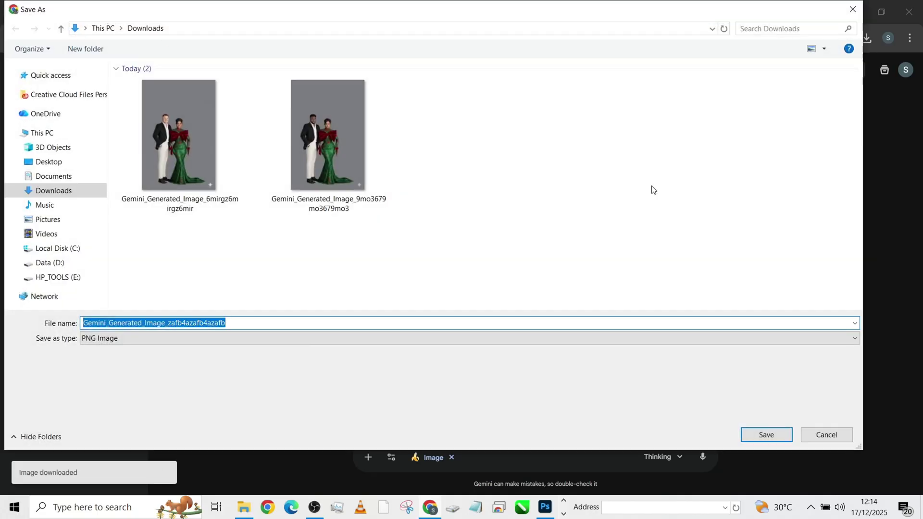
pyautogui.click(54, 176)
pyautogui.doubleClick(623, 130)
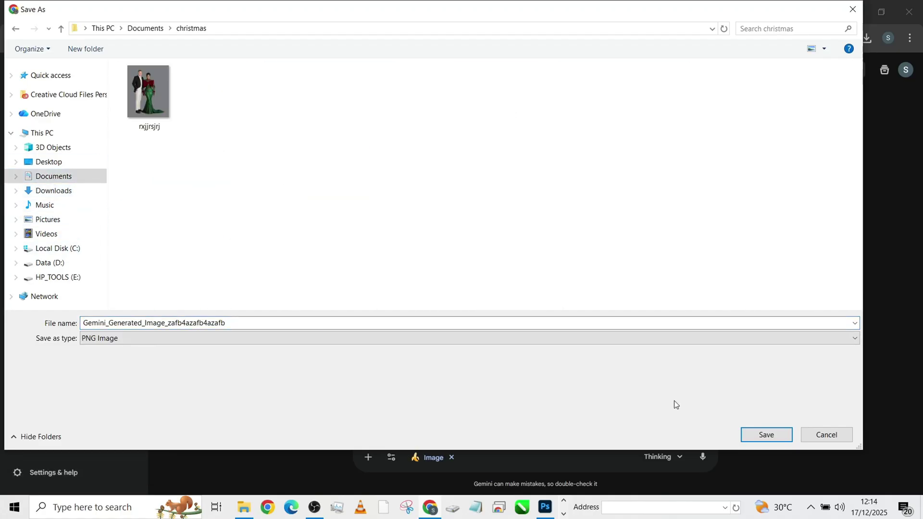
pyautogui.click(764, 433)
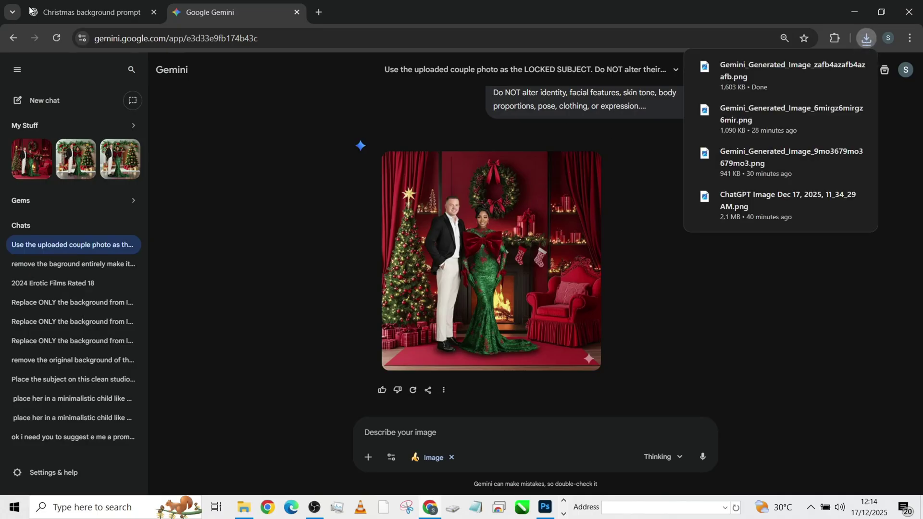
# Copy the Christmas background manipulation master prompt with its optional realism booster from ChatGPT and paste it into the Gemini prompt
pyautogui.click(86, 15)
pyautogui.scroll(2, 858, 397)
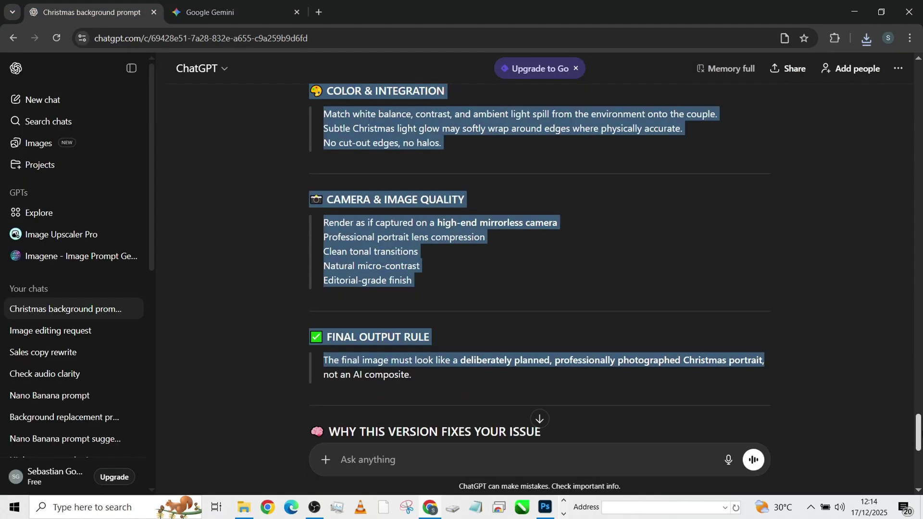
pyautogui.moveTo(919, 440); pyautogui.dragTo(919, 122)
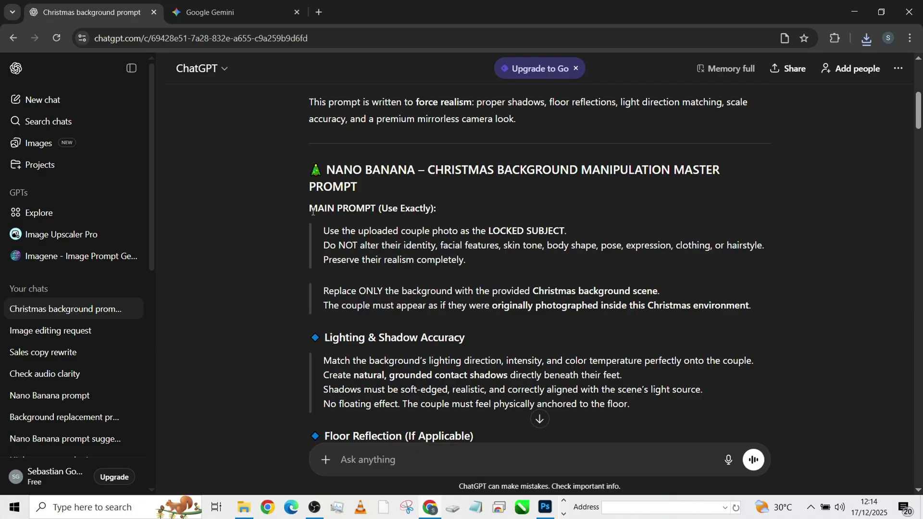
pyautogui.moveTo(322, 229); pyautogui.dragTo(718, 200)
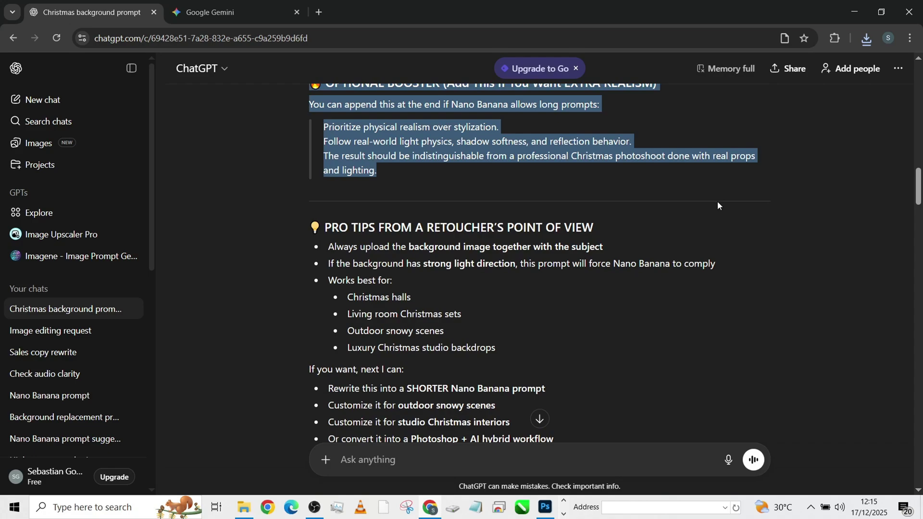
pyautogui.hotkey('ctrl', 'Tab')
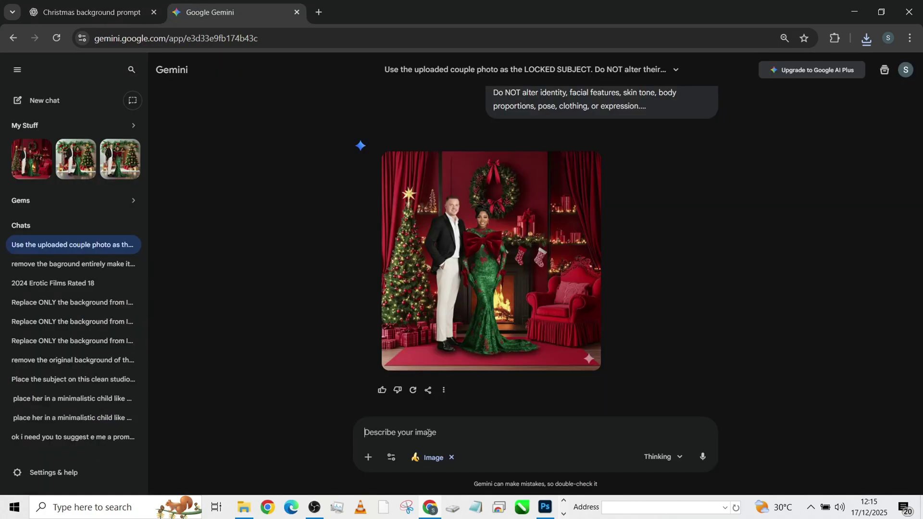
pyautogui.hotkey('ctrl', 'v')
# Attach the couple photo rxjjrsjrj and the dark-room background jvkgol (6) from the christmas folder, and submit the prompt
pyautogui.click(855, 11)
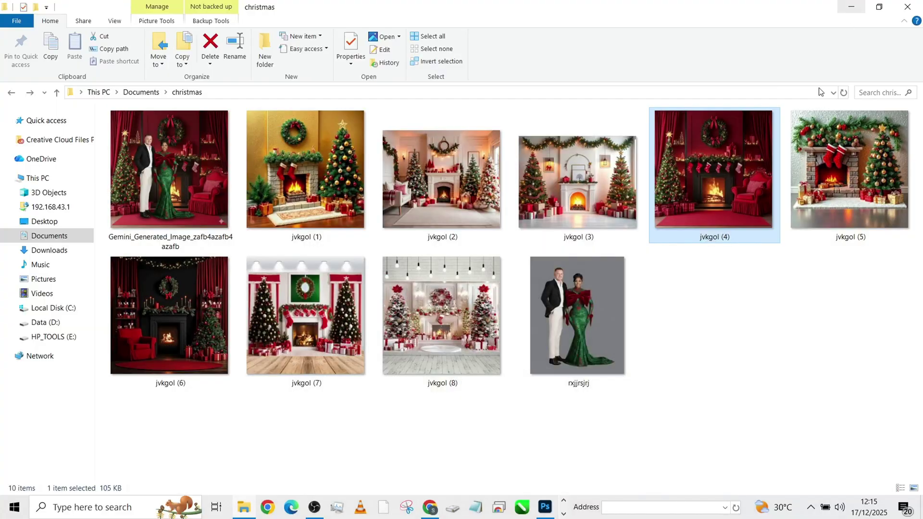
pyautogui.click(585, 355)
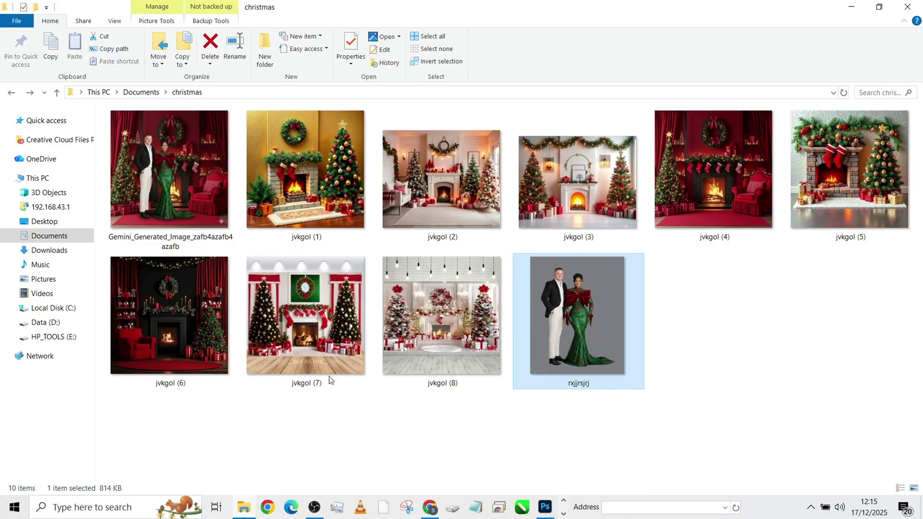
pyautogui.keyDown('ctrl'); pyautogui.click(142, 345); pyautogui.keyUp('ctrl')
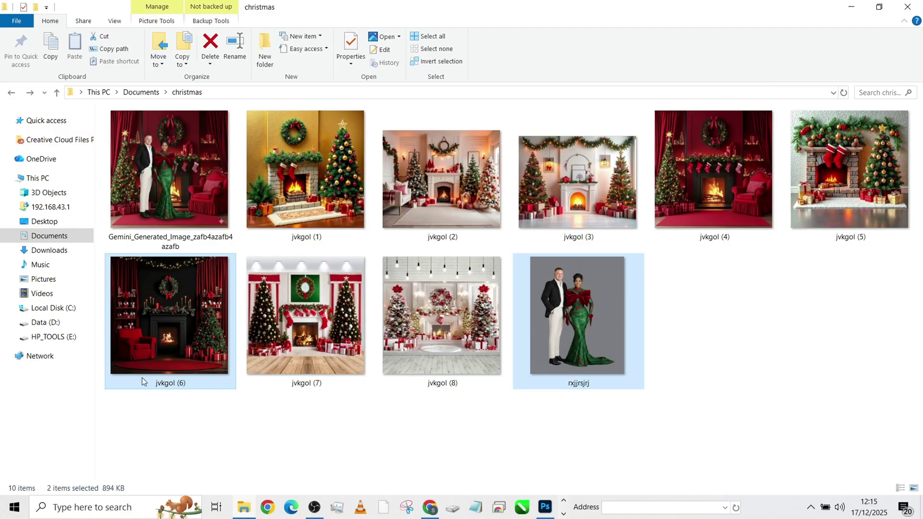
pyautogui.moveTo(145, 342); pyautogui.dragTo(437, 410)
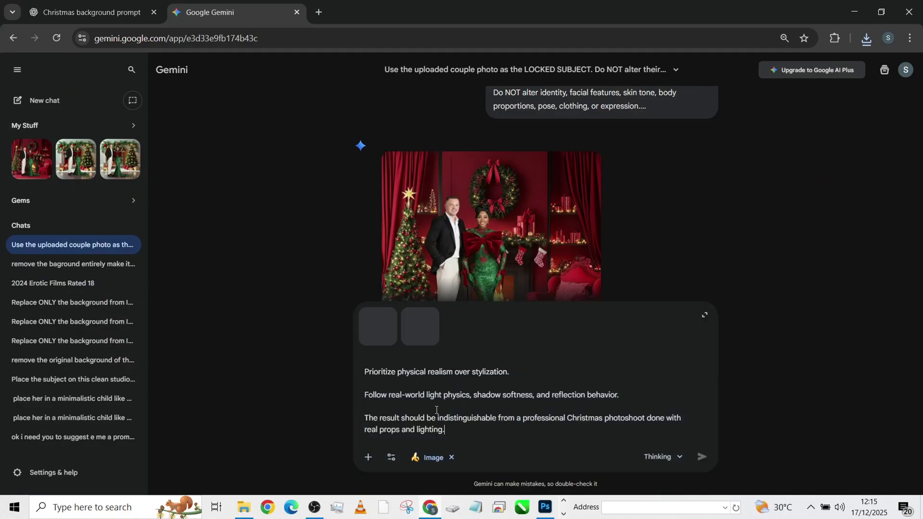
pyautogui.click(700, 457)
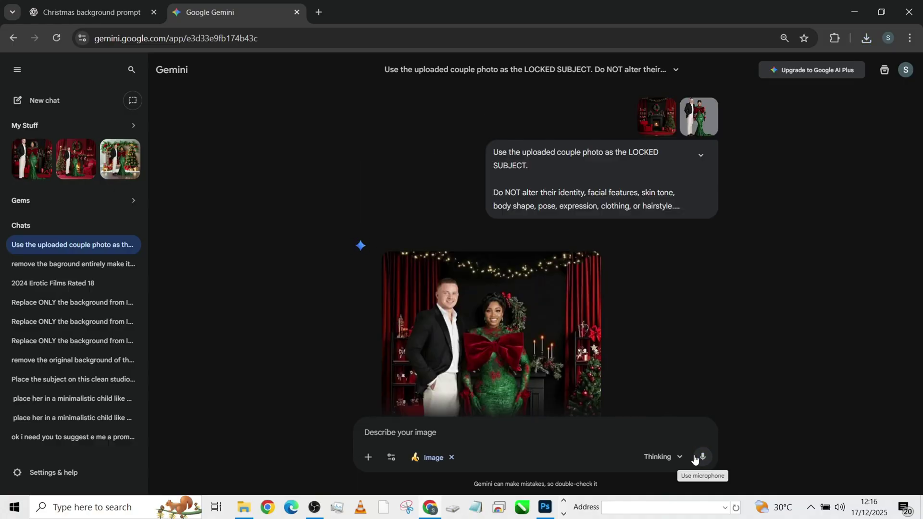
# Inspect the generated dark-room composite at enlarged size and save it as a PNG image in the christmas folder
pyautogui.click(511, 313)
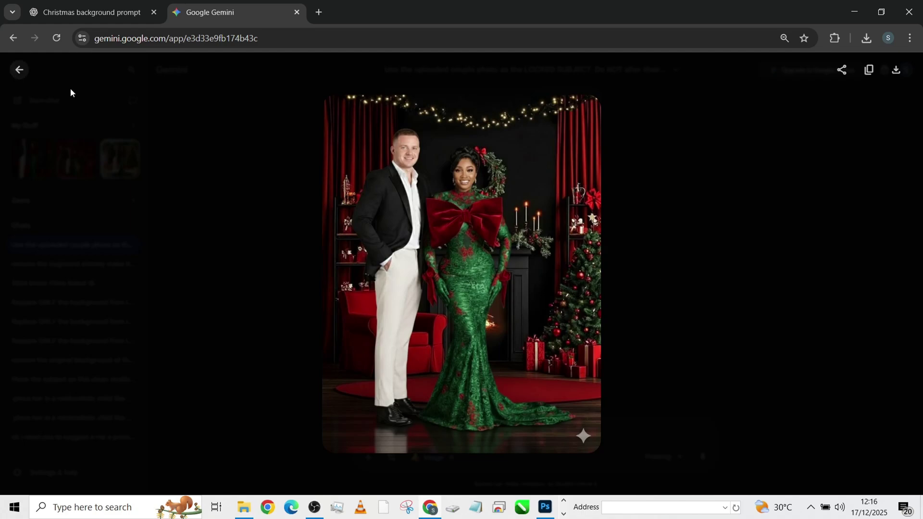
pyautogui.click(18, 70)
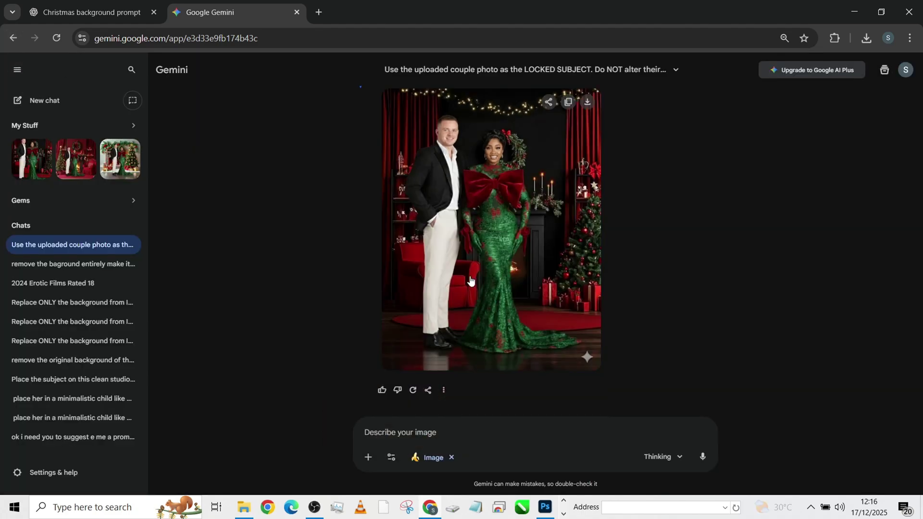
pyautogui.click(587, 102)
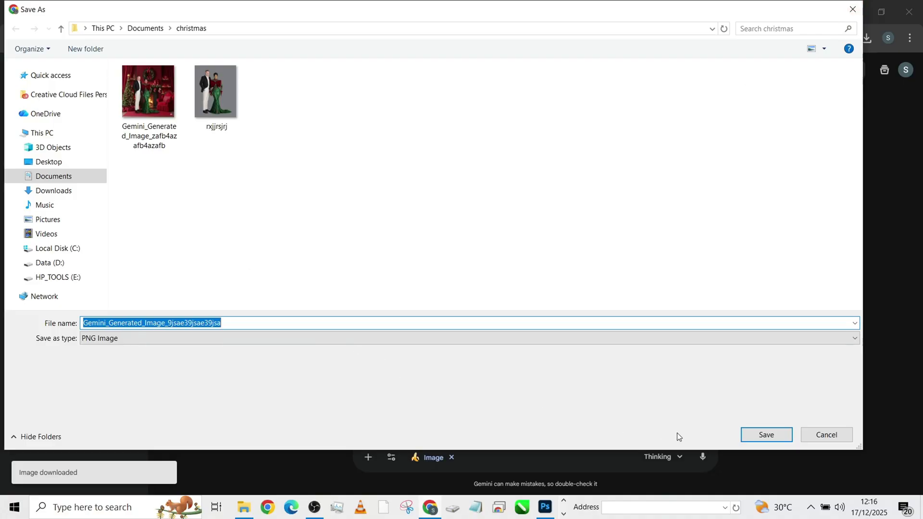
pyautogui.click(758, 432)
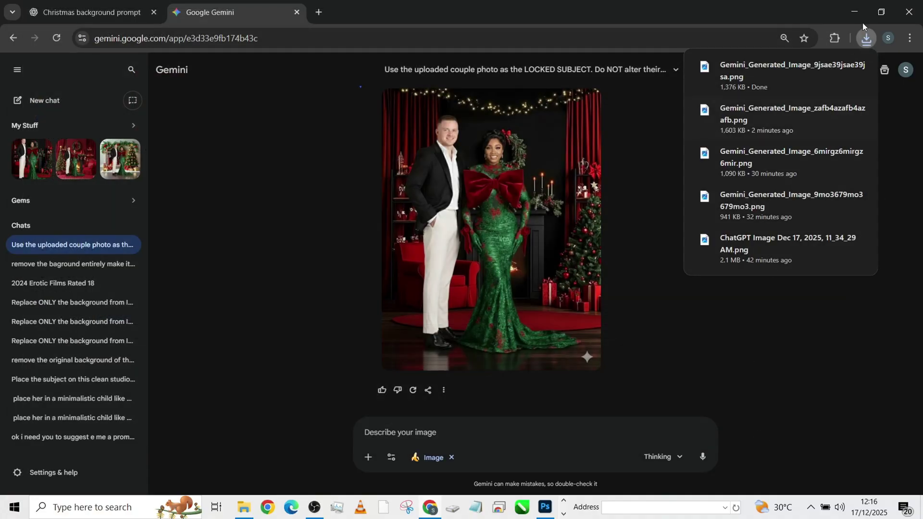
# Attach rxjjrsjrj and the white-brick background jvkgol (8) to a new prompt, paste the master prompt and submit it
pyautogui.click(855, 12)
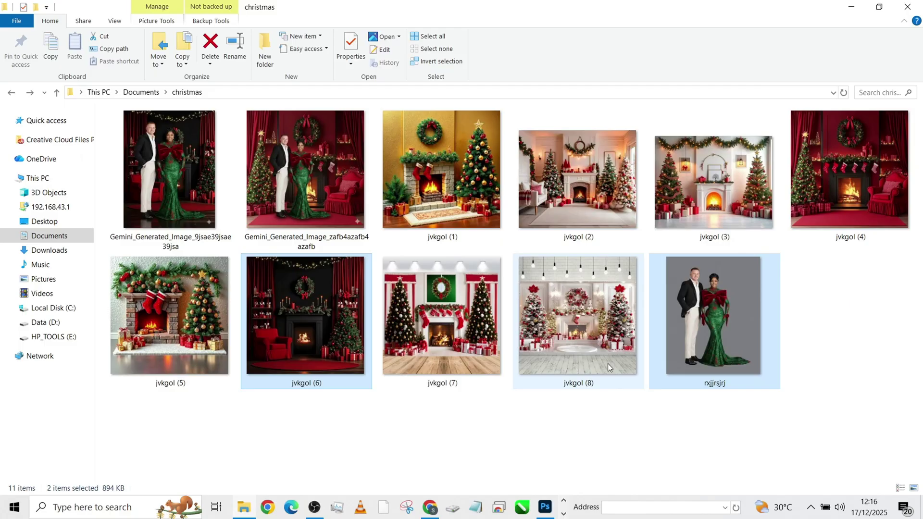
pyautogui.click(710, 331)
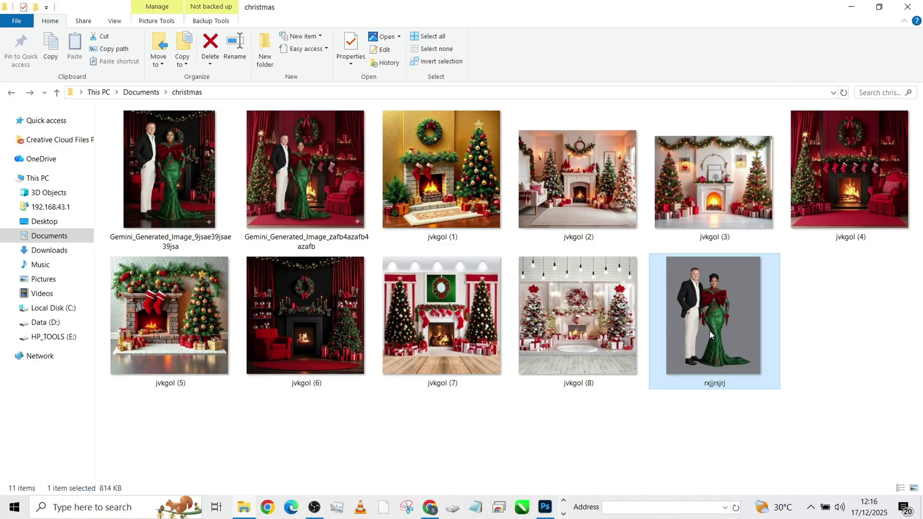
pyautogui.keyDown('ctrl'); pyautogui.click(593, 344); pyautogui.keyUp('ctrl')
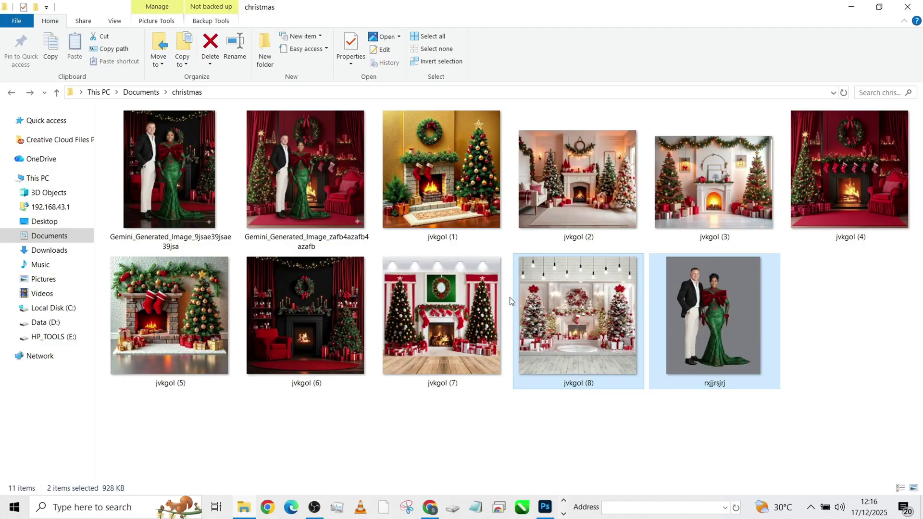
pyautogui.moveTo(539, 313); pyautogui.dragTo(447, 418)
pyautogui.hotkey('ctrl', 'v')
pyautogui.click(701, 457)
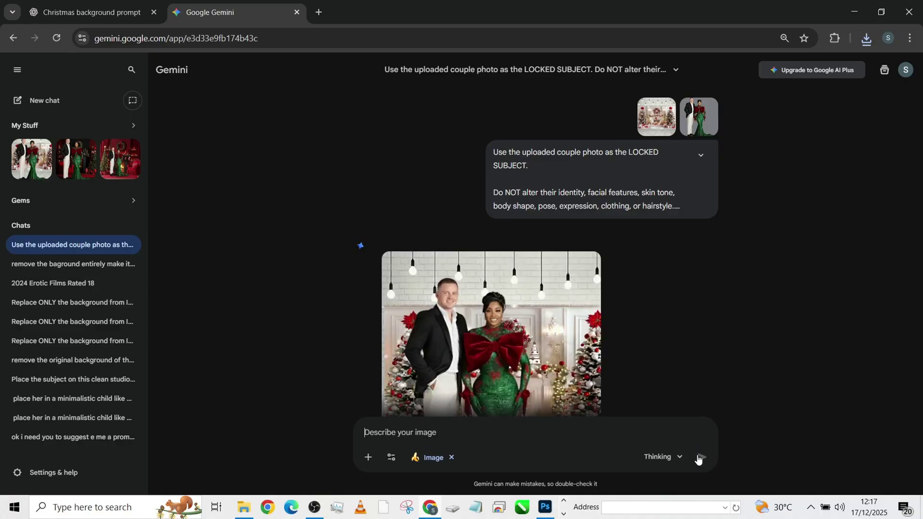
# Examine the couple's shadows and blending in the generated white-brick composite at enlarged size, and return to the chat
pyautogui.scroll(-3, 297, 215)
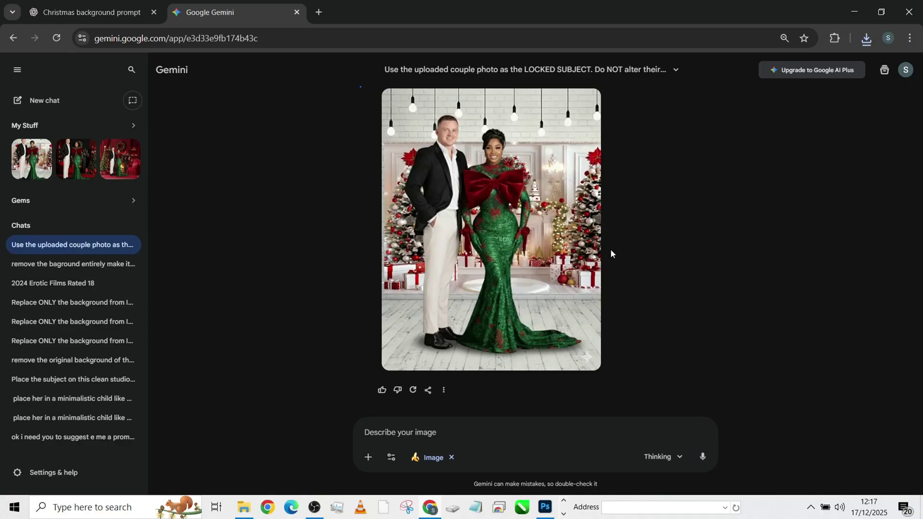
pyautogui.scroll(1, 611, 250)
pyautogui.click(558, 265)
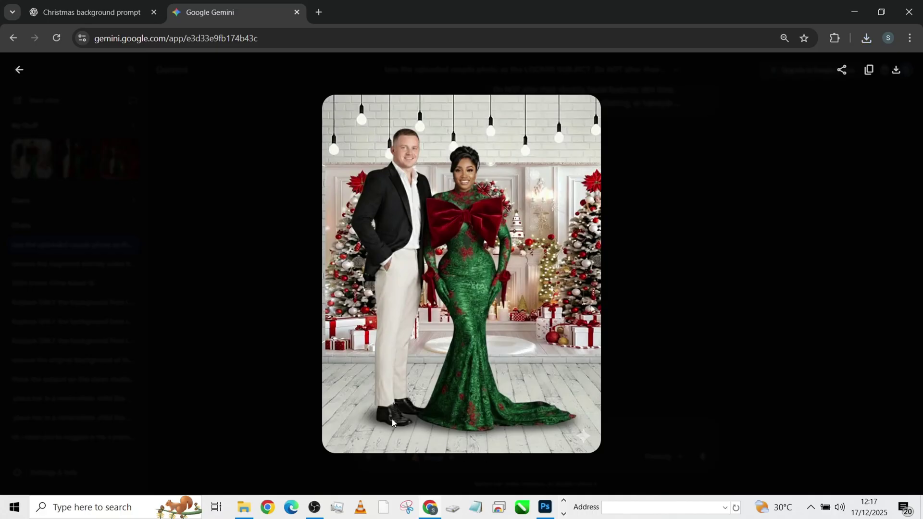
pyautogui.click(152, 264)
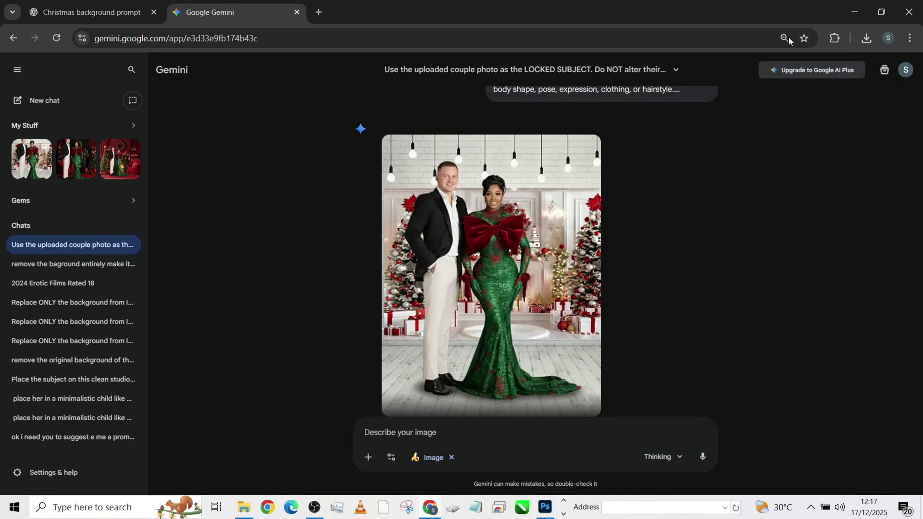
# Try to generate a composite in the same chat from the master prompt, rxjjrsjrj and the wooden-floor background jvkgol (7)
pyautogui.click(479, 428)
pyautogui.hotkey('ctrl', 'v')
pyautogui.click(855, 11)
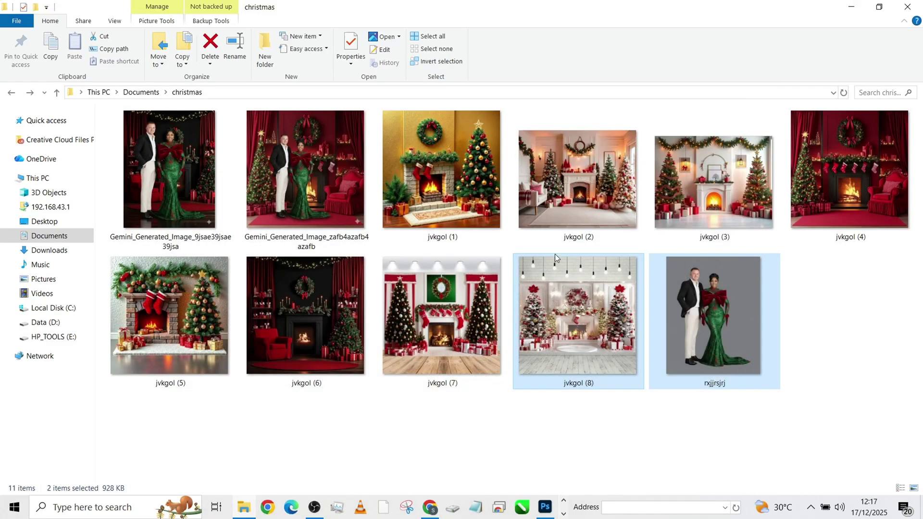
pyautogui.click(689, 322)
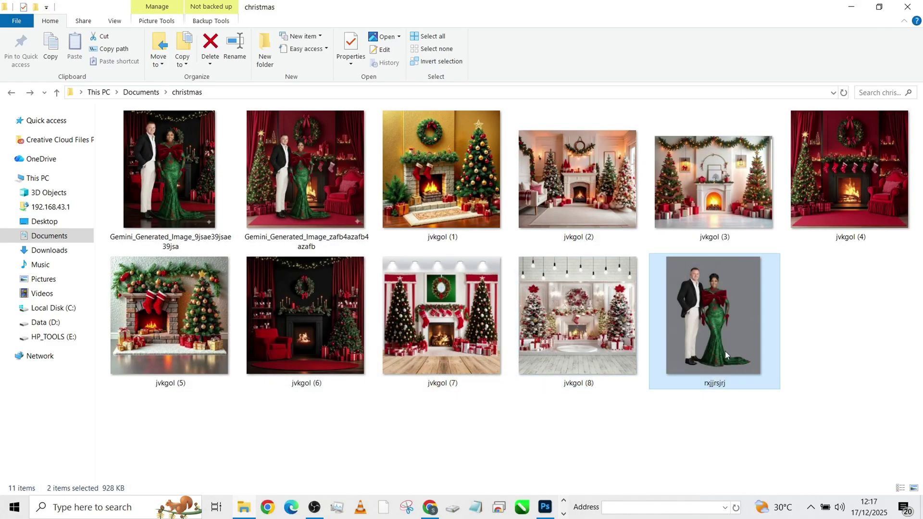
pyautogui.keyDown('ctrl'); pyautogui.click(467, 360); pyautogui.keyUp('ctrl')
pyautogui.moveTo(466, 360); pyautogui.dragTo(458, 448)
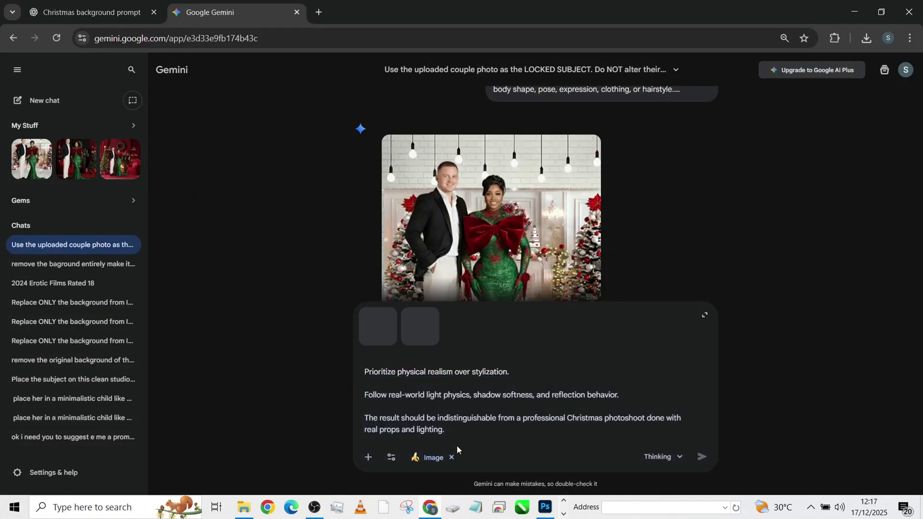
pyautogui.click(702, 459)
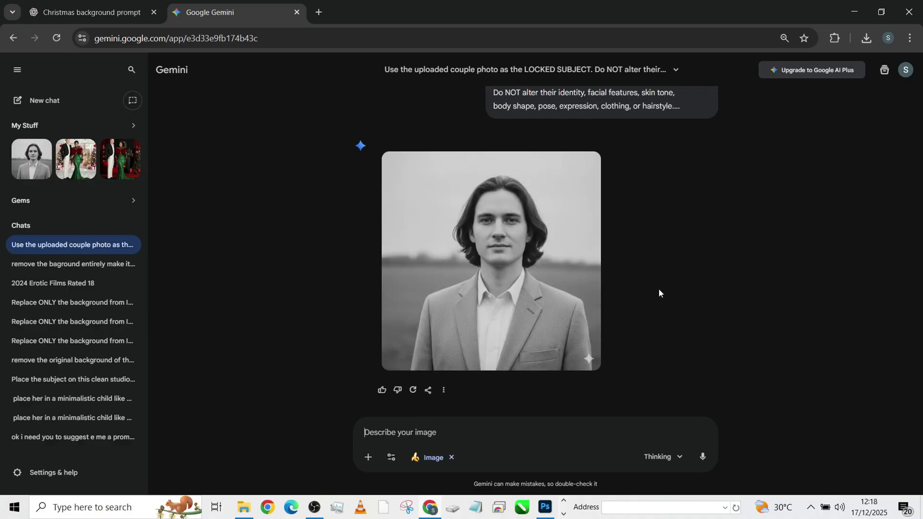
# Start a new Gemini chat in image creation mode and submit the master prompt with rxjjrsjrj and jvkgol (7) attached
pyautogui.click(54, 100)
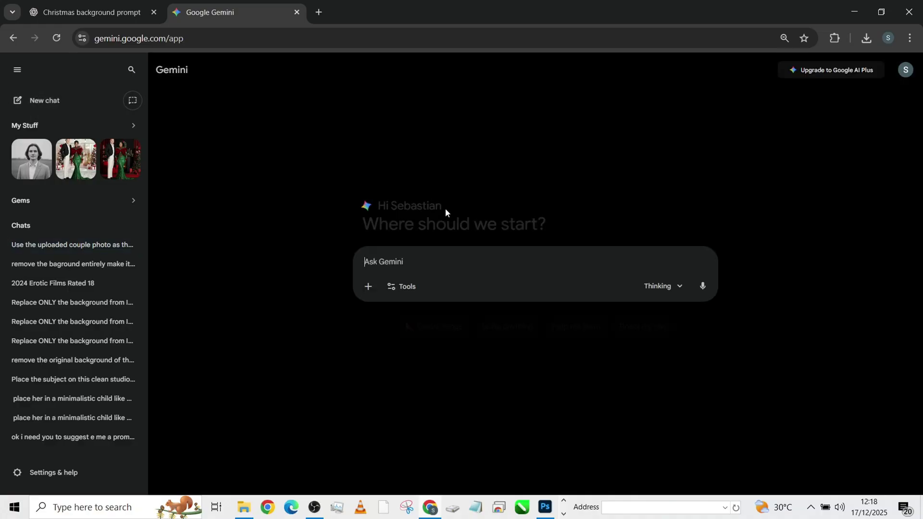
pyautogui.click(428, 328)
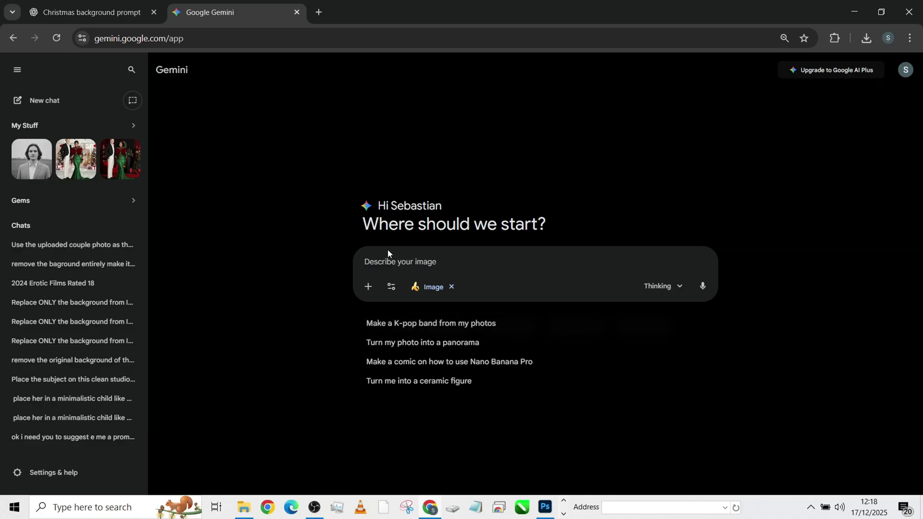
pyautogui.hotkey('ctrl', 'v')
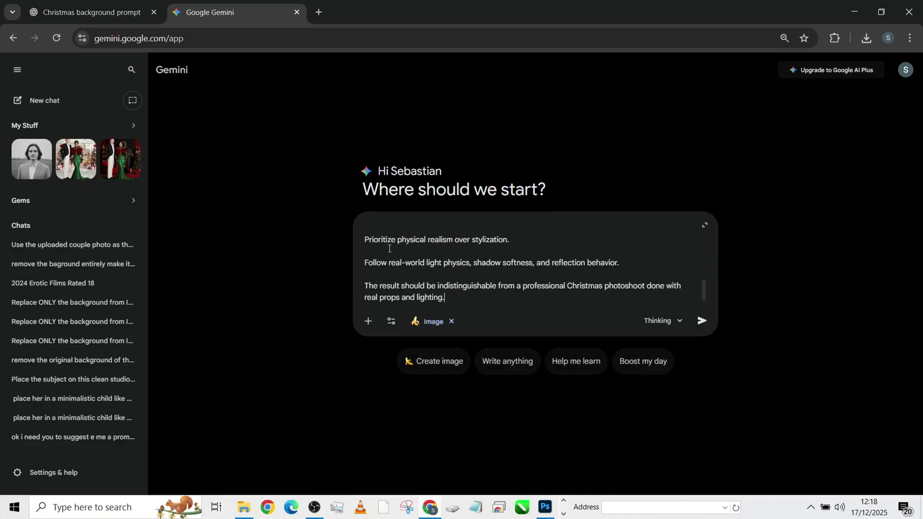
pyautogui.click(855, 12)
pyautogui.moveTo(431, 347); pyautogui.dragTo(437, 306)
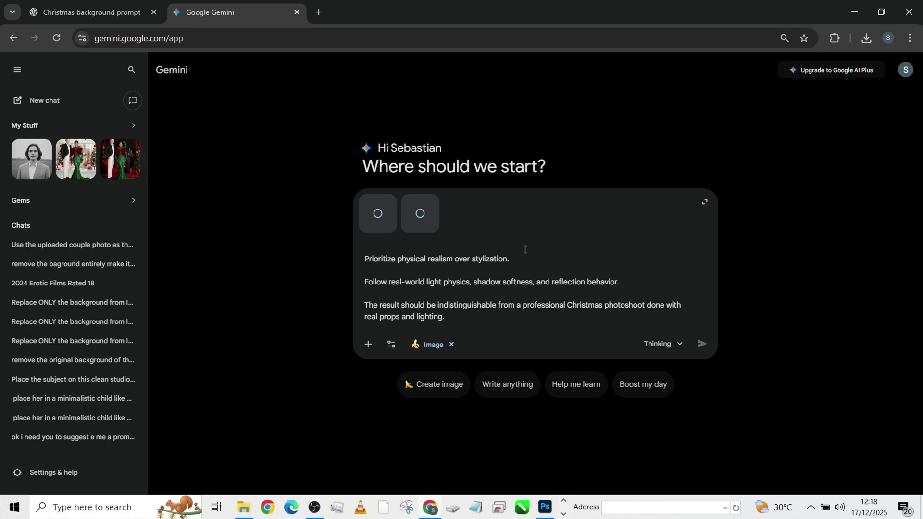
pyautogui.click(703, 344)
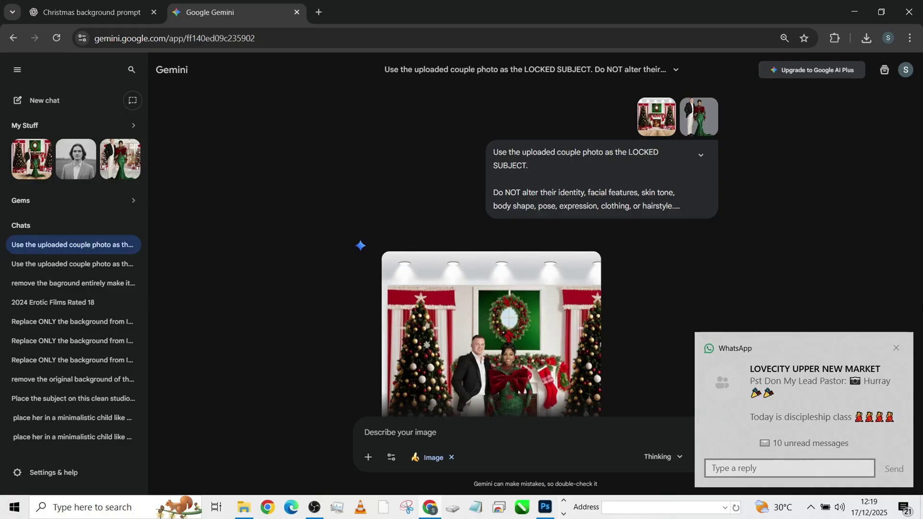
# Dismiss the WhatsApp notification, examine the generated wooden-floor composite at enlarged size, and return to the chat
pyautogui.click(895, 347)
pyautogui.scroll(-3, 552, 296)
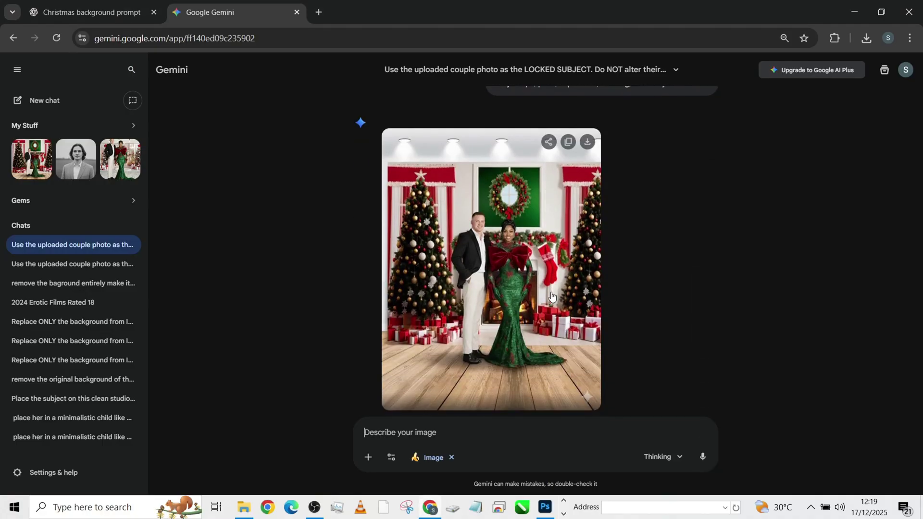
pyautogui.scroll(1, 552, 297)
pyautogui.click(538, 301)
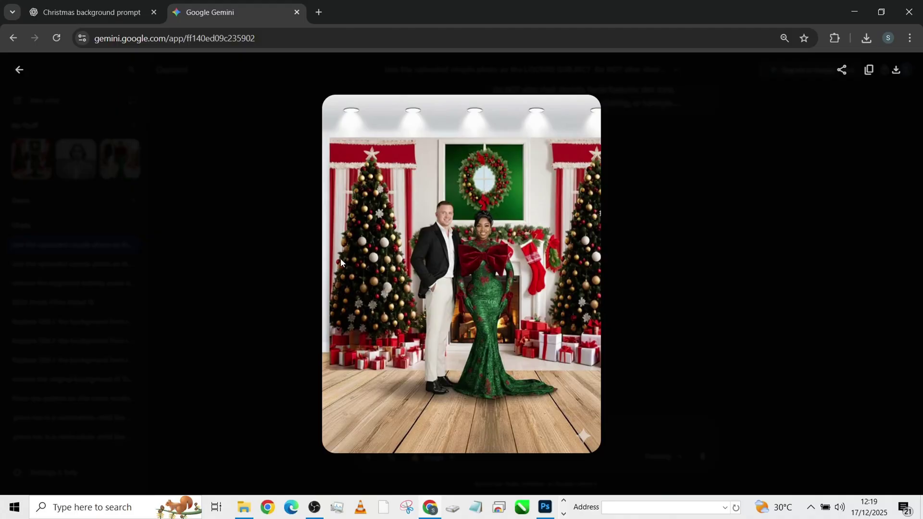
pyautogui.click(240, 239)
pyautogui.scroll(-1, 382, 239)
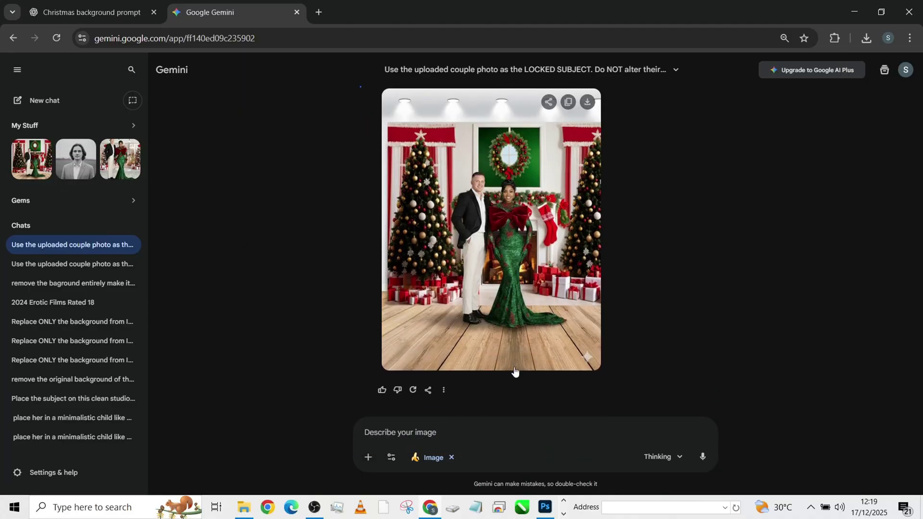
# Save the wooden-floor composite as a PNG in the christmas folder and show the downloaded file there
pyautogui.click(583, 104)
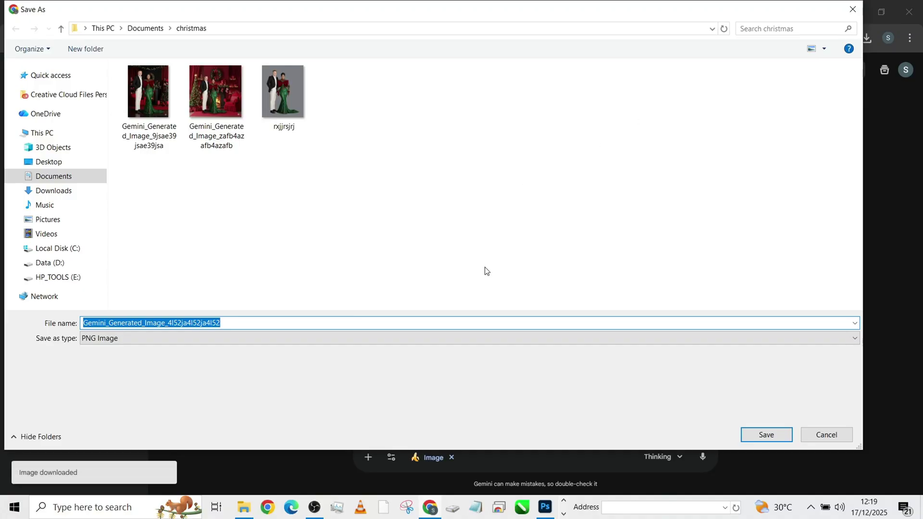
pyautogui.click(767, 435)
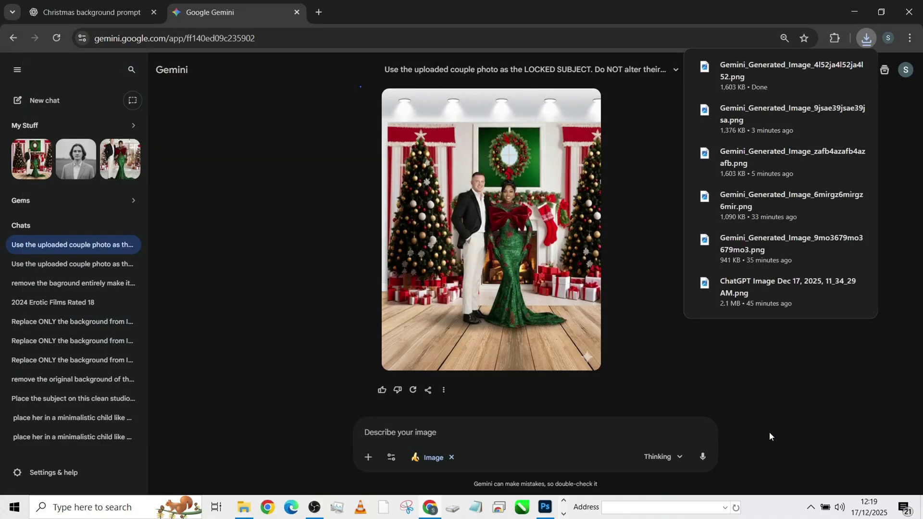
pyautogui.moveTo(856, 71)
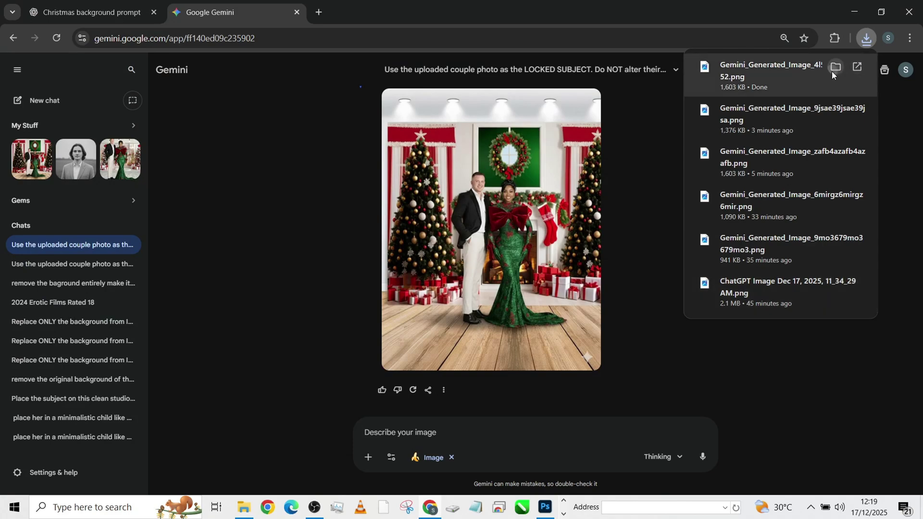
pyautogui.click(833, 70)
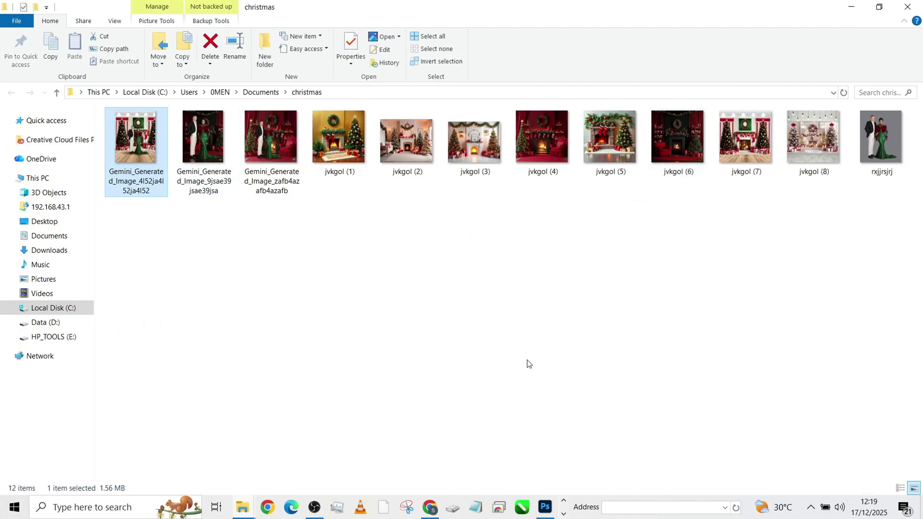
# Display the christmas folder with extra large icons and open the three Gemini-generated composites in Photoshop
pyautogui.moveTo(549, 516)
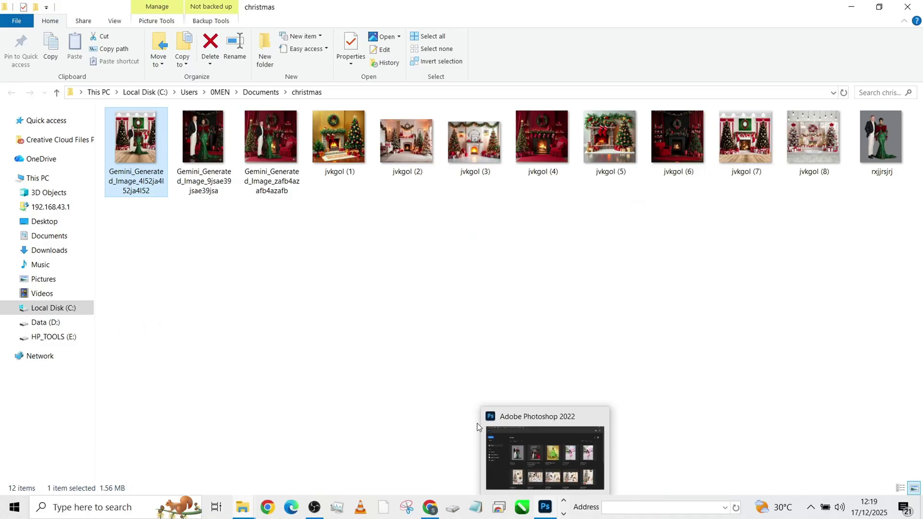
pyautogui.rightClick(388, 304)
pyautogui.moveTo(481, 320)
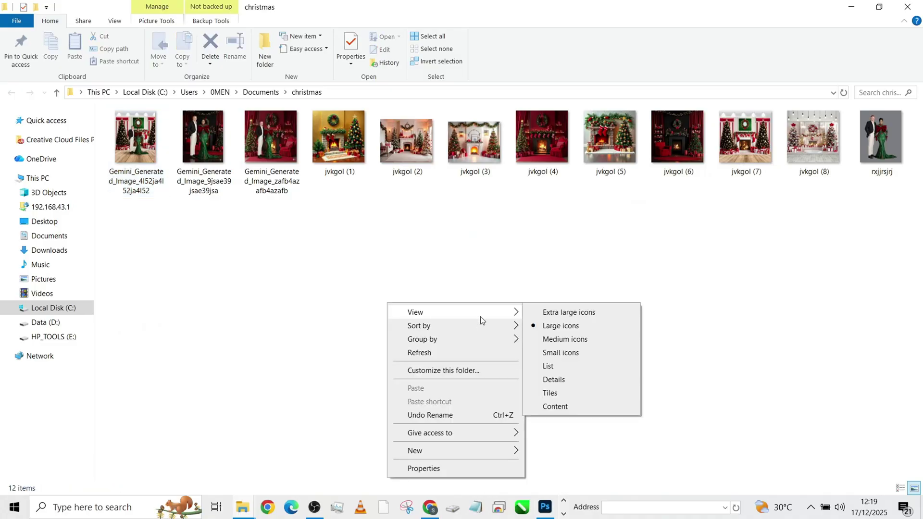
pyautogui.click(568, 313)
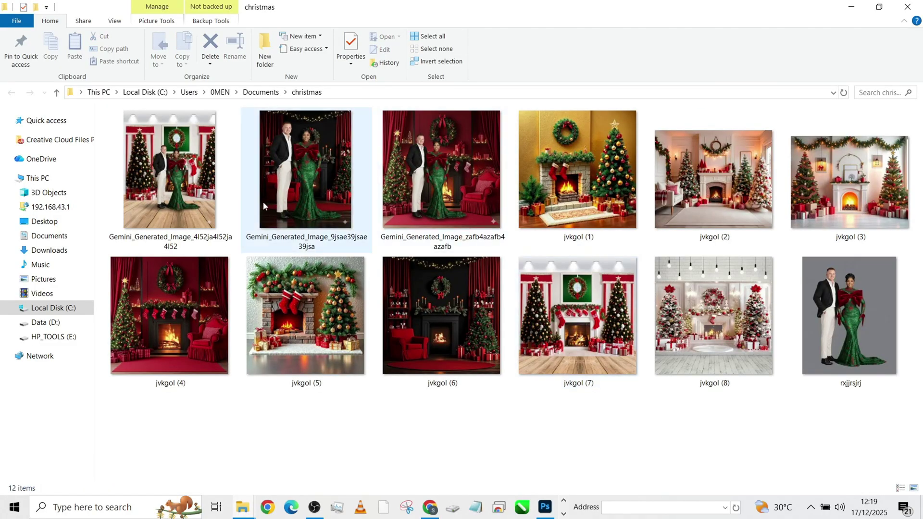
pyautogui.click(178, 176)
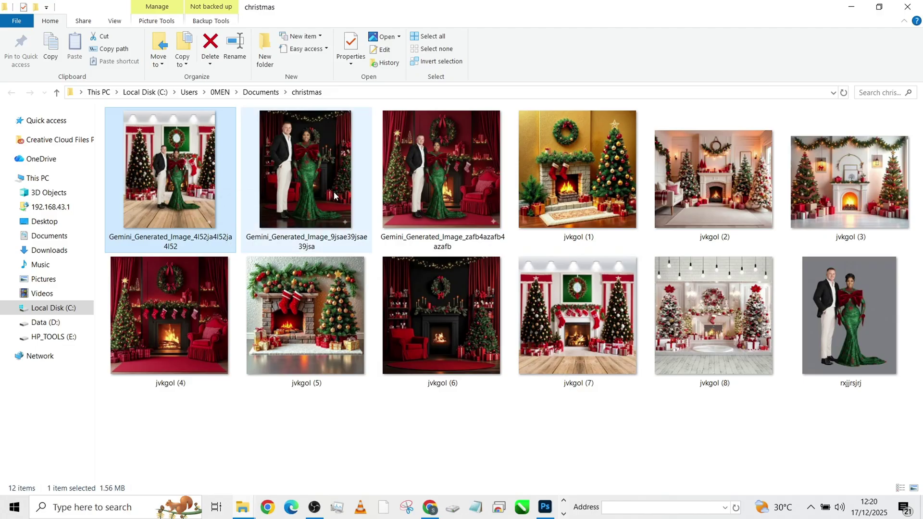
pyautogui.keyDown('ctrl'); pyautogui.click(308, 192); pyautogui.keyUp('ctrl')
pyautogui.keyDown('ctrl'); pyautogui.click(429, 180); pyautogui.keyUp('ctrl')
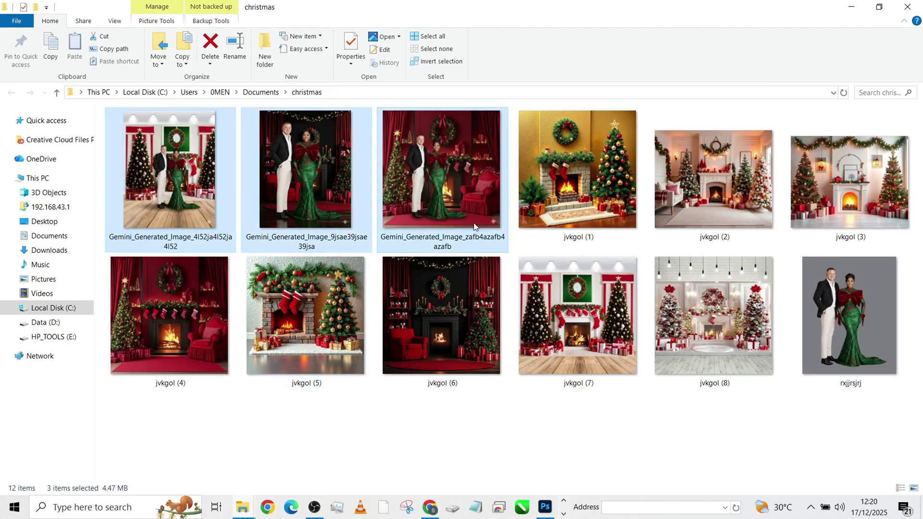
pyautogui.moveTo(457, 172); pyautogui.dragTo(513, 412)
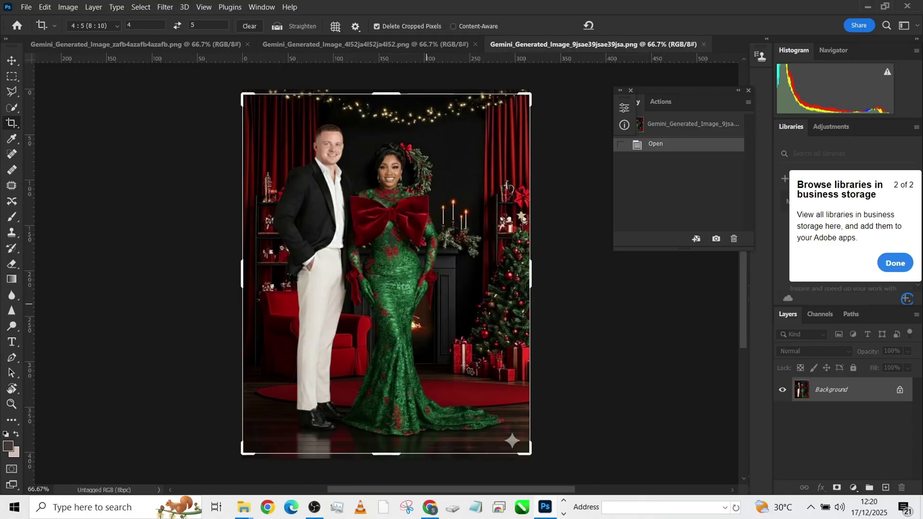
# Outline the sparkle mark near the lower-right corner of the black-fireplace composite with the Polygonal Lasso, fill it, and deselect
pyautogui.click(12, 93)
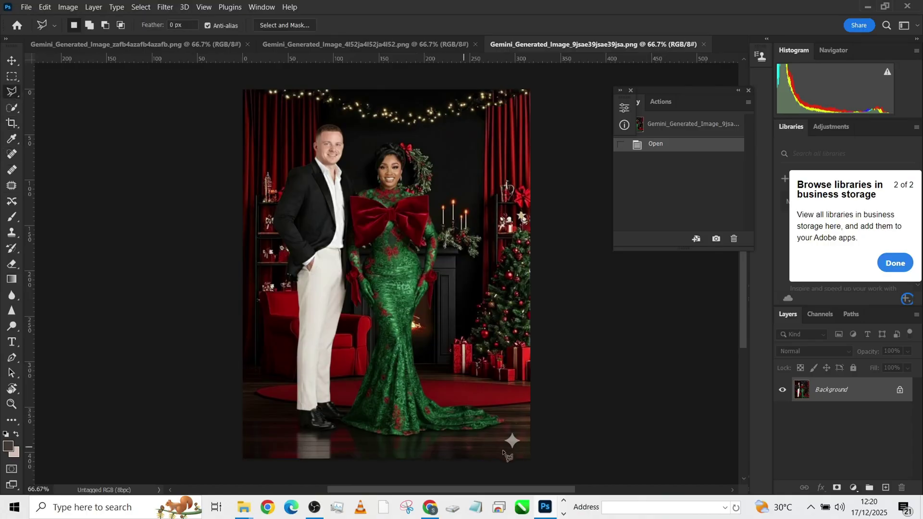
pyautogui.click(518, 431)
pyautogui.click(527, 443)
pyautogui.click(515, 454)
pyautogui.click(500, 443)
pyautogui.click(505, 431)
pyautogui.click(510, 435)
pyautogui.rightClick(510, 435)
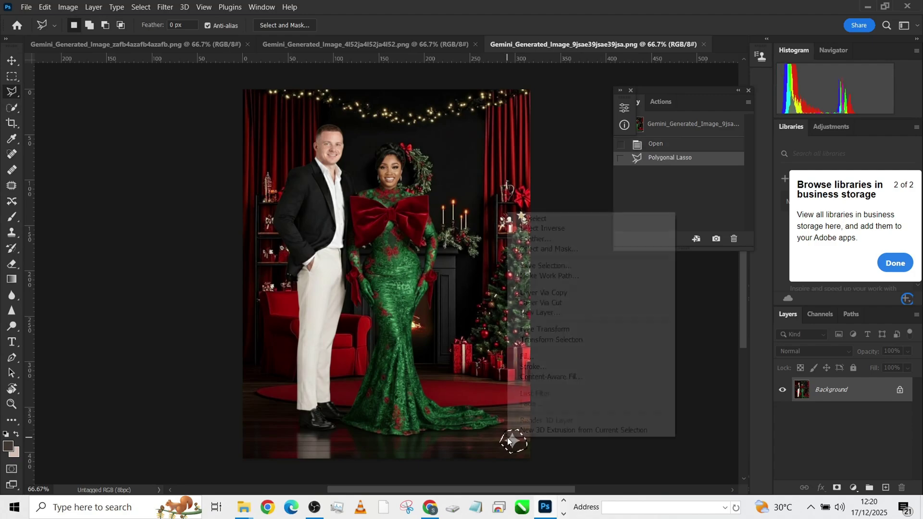
pyautogui.click(524, 356)
pyautogui.click(273, 155)
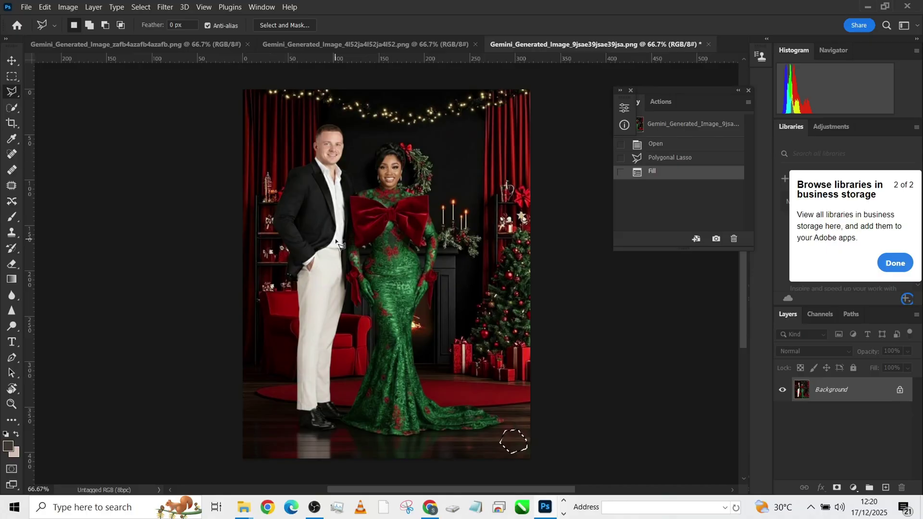
pyautogui.hotkey('ctrl', 'd')
# Resample the image to a width of 6000 pixels at a resolution of 4700 pixels/inch
pyautogui.click(68, 7)
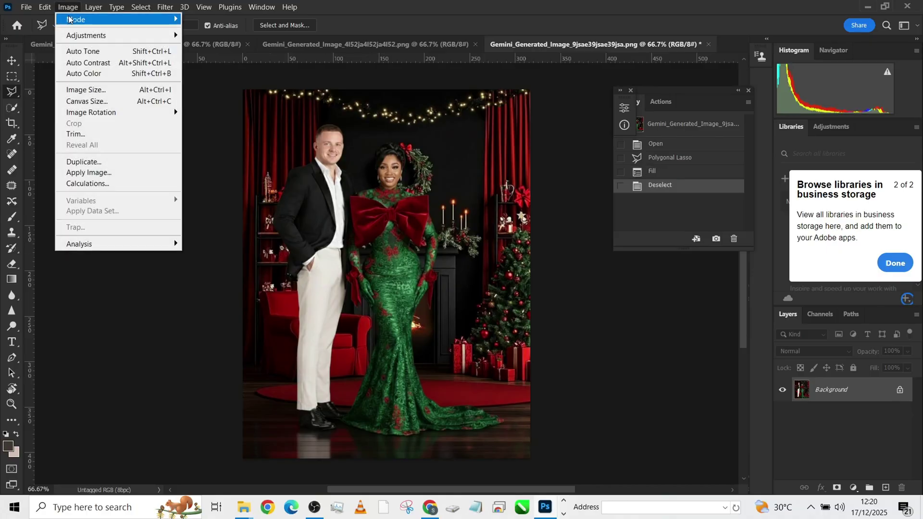
pyautogui.click(87, 90)
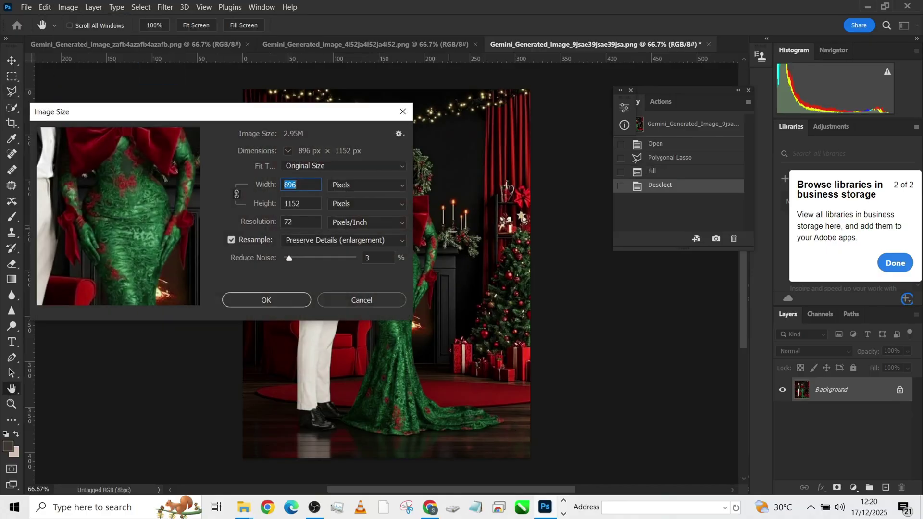
pyautogui.doubleClick(297, 223)
pyautogui.write('4700')
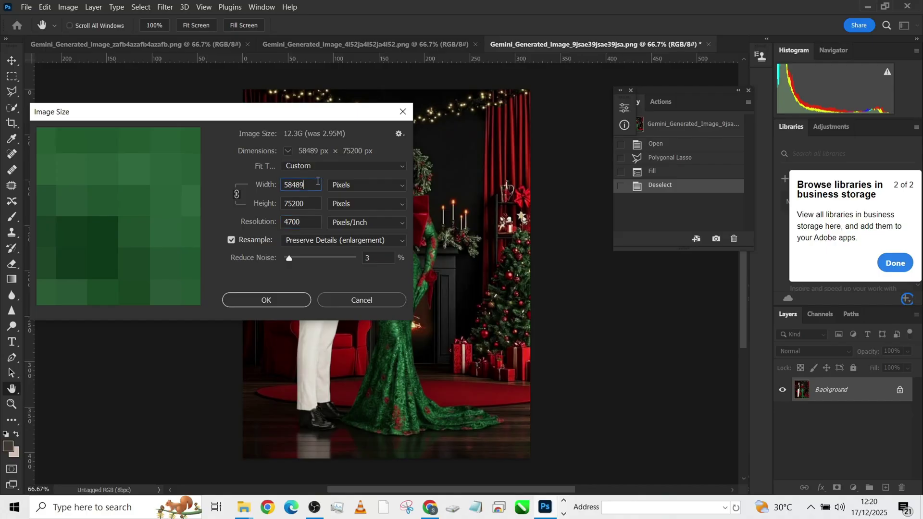
pyautogui.moveTo(318, 181); pyautogui.dragTo(281, 188)
pyautogui.write('6000')
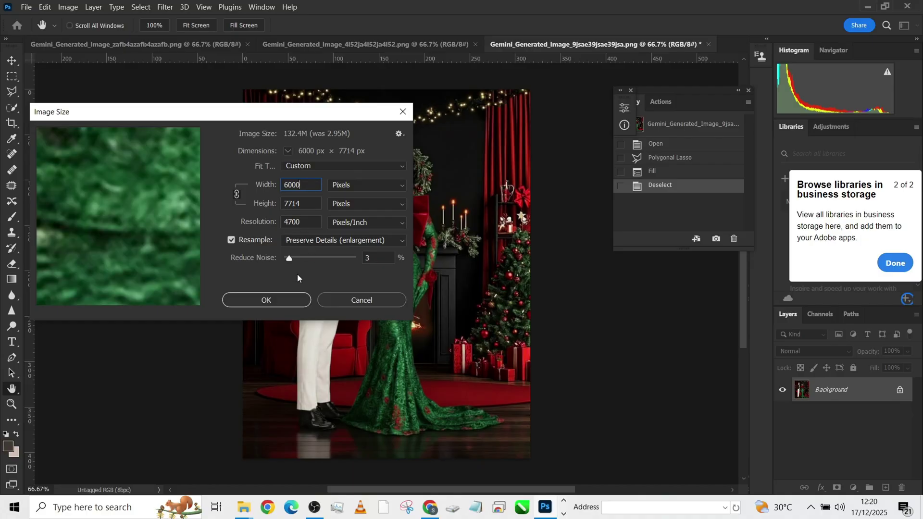
pyautogui.click(266, 300)
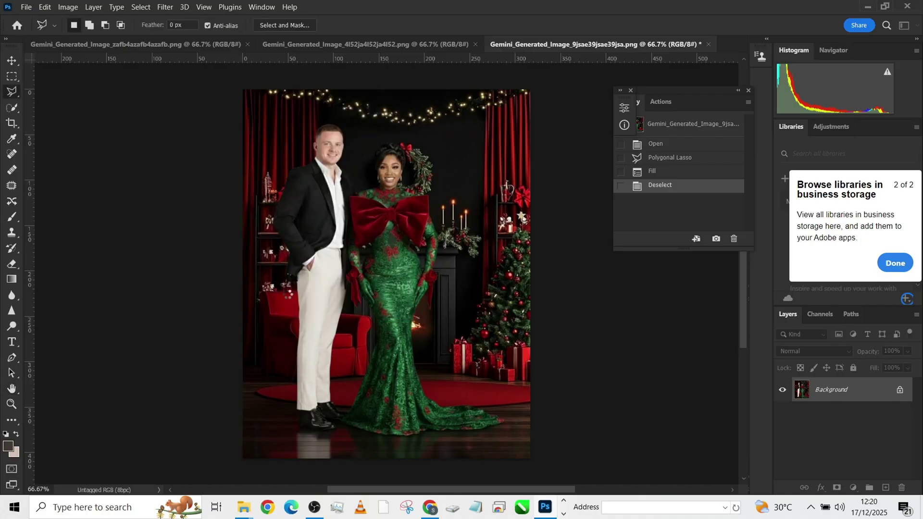
# Duplicate the background layer and apply a High Pass filter with a 3-pixel radius to the copy
pyautogui.scroll(-4, 308, 301)
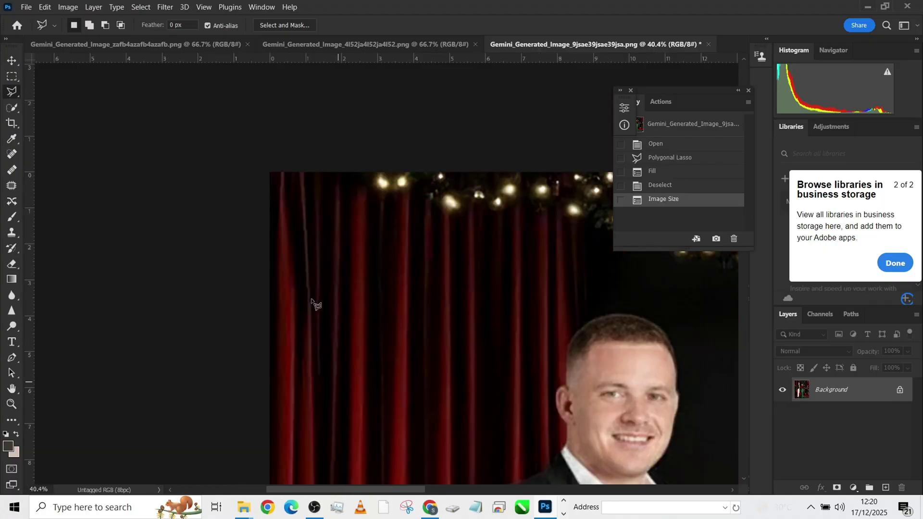
pyautogui.scroll(5, 320, 200)
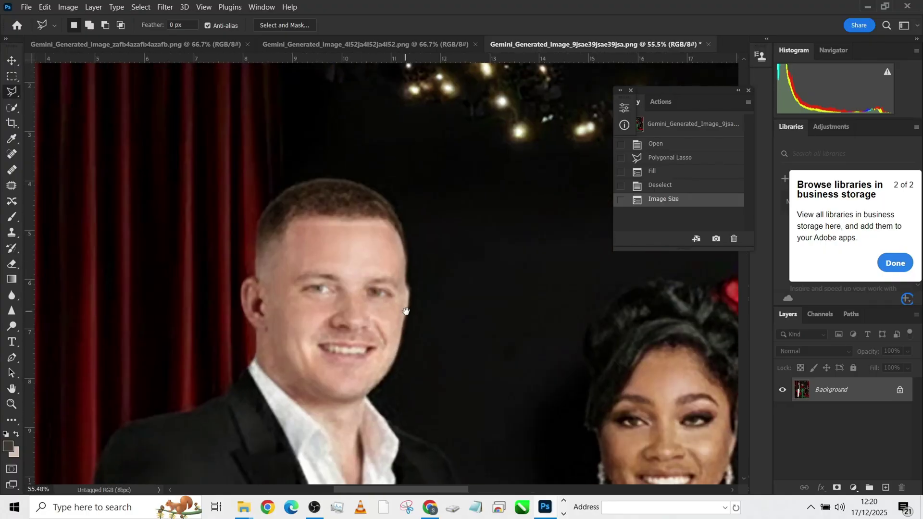
pyautogui.scroll(-4, 365, 223)
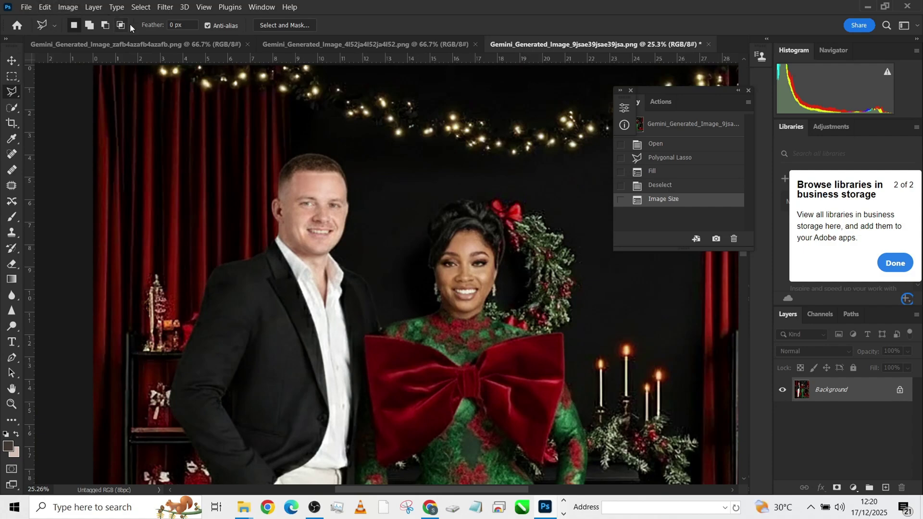
pyautogui.hotkey('ctrl', 'j')
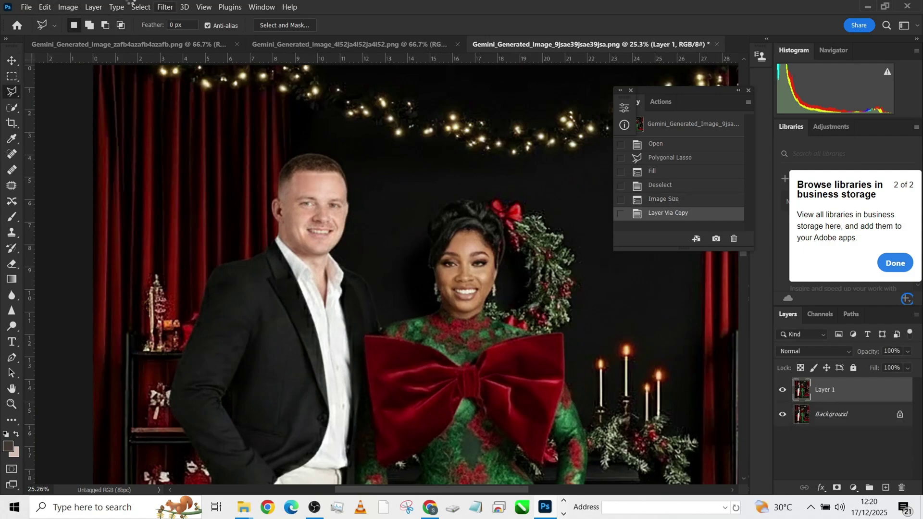
pyautogui.click(165, 6)
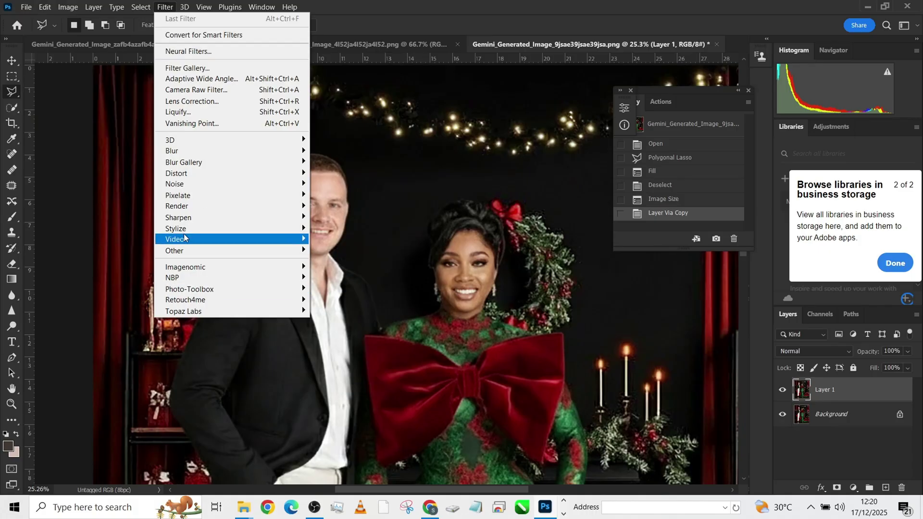
pyautogui.moveTo(190, 252)
pyautogui.click(336, 260)
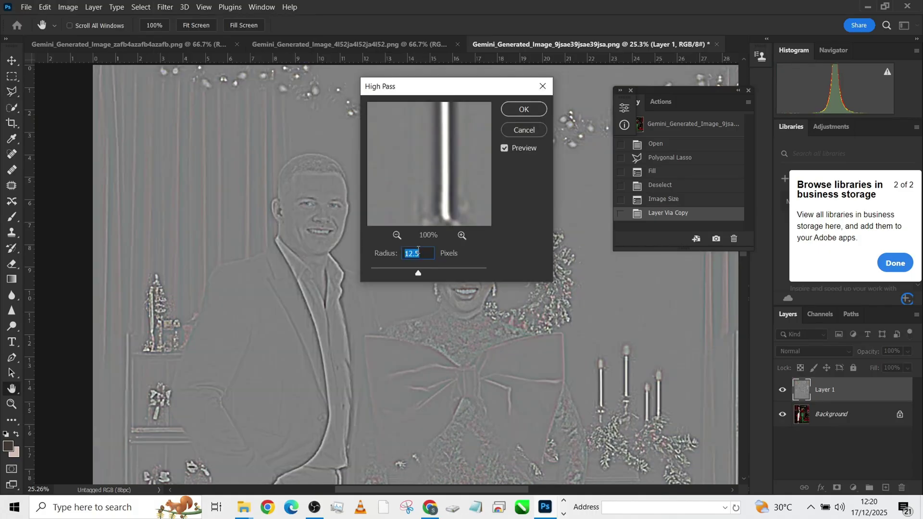
pyautogui.write('3')
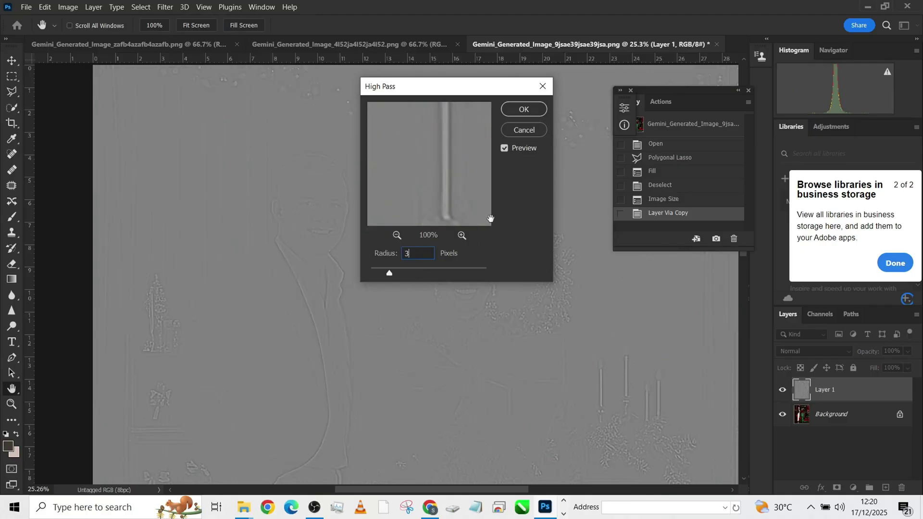
pyautogui.click(523, 110)
# Set the High Pass layer's blend mode to Overlay and flatten the image
pyautogui.click(815, 352)
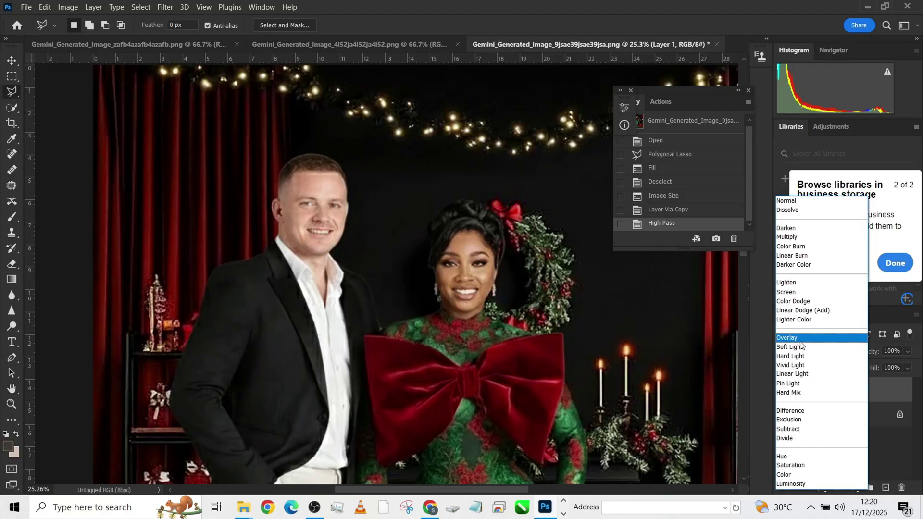
pyautogui.click(800, 341)
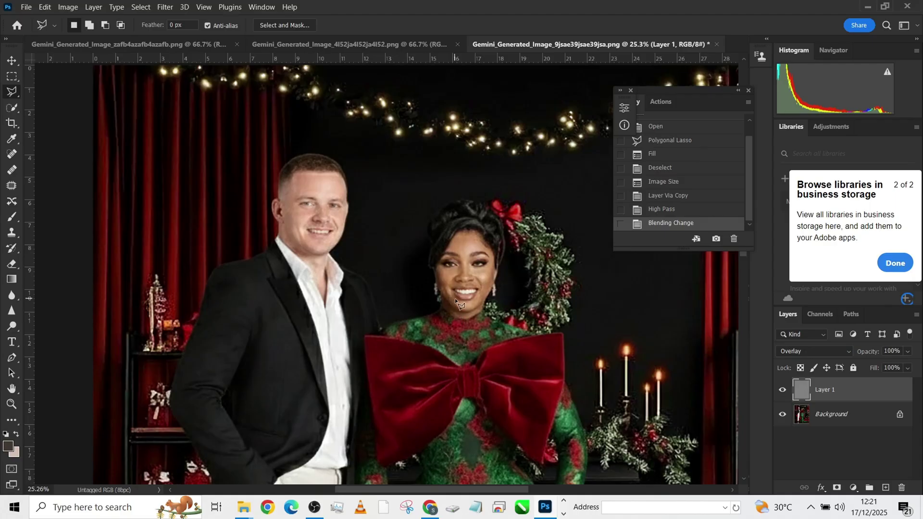
pyautogui.scroll(-4, 460, 307)
pyautogui.moveTo(380, 232); pyautogui.dragTo(345, 201)
pyautogui.rightClick(861, 416)
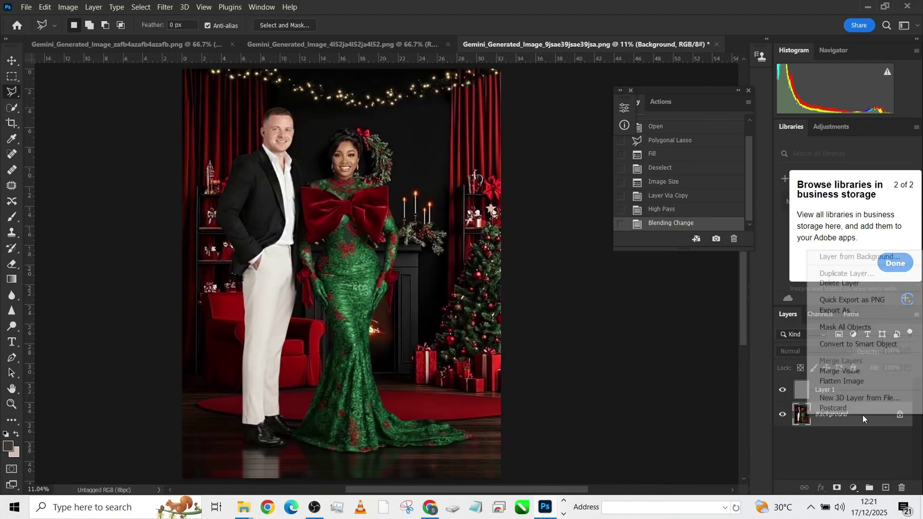
pyautogui.click(842, 381)
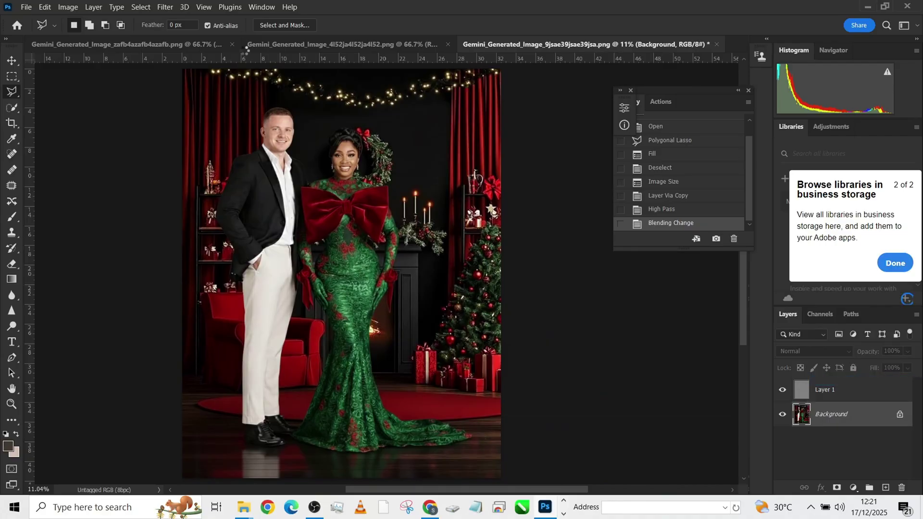
# Open the Camera Raw filter and set exposure to +0.60, contrast to +17, highlights to -29 and shadows to +18
pyautogui.click(163, 9)
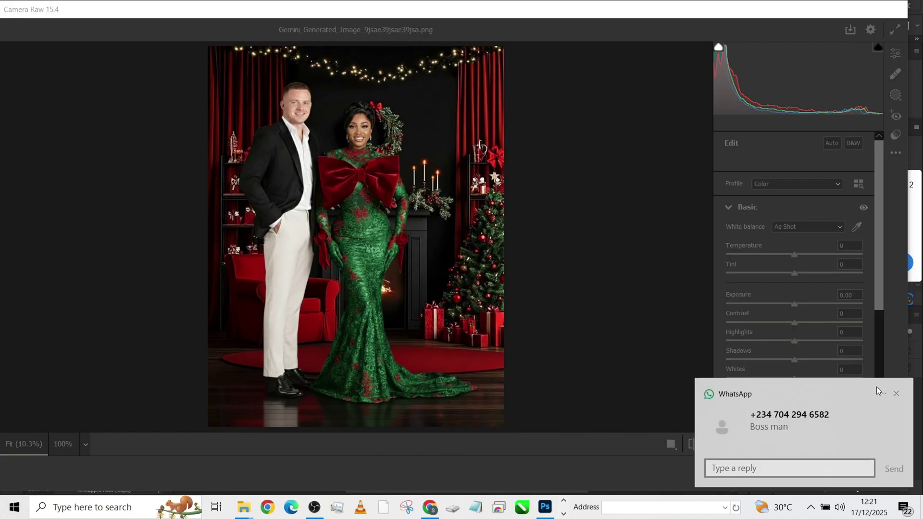
pyautogui.click(897, 393)
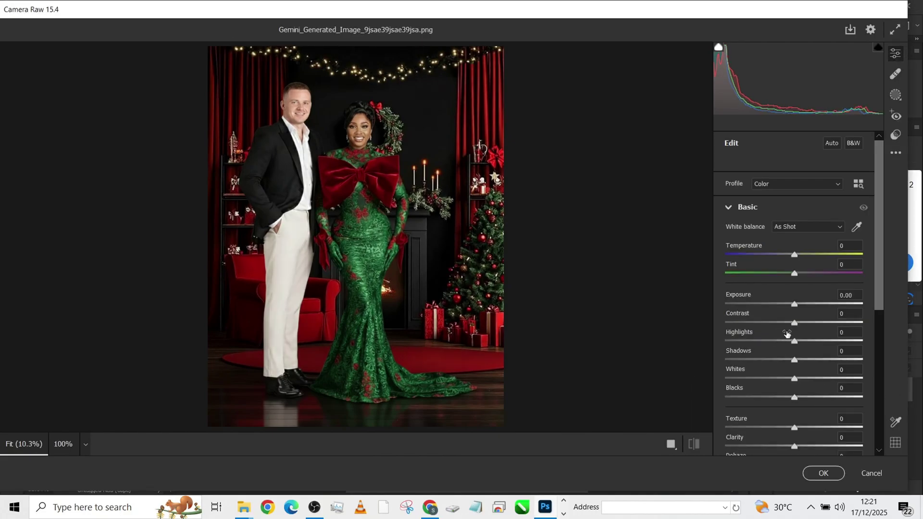
pyautogui.moveTo(795, 304); pyautogui.dragTo(801, 302)
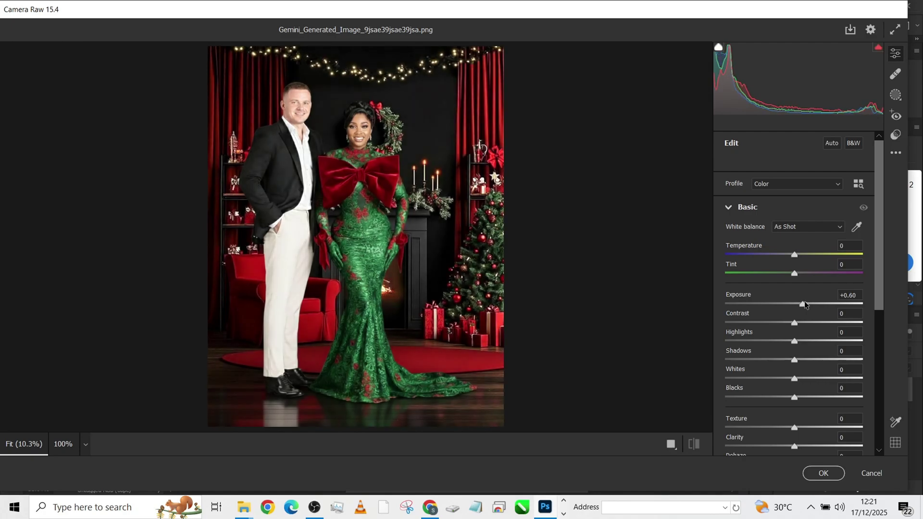
pyautogui.moveTo(795, 341); pyautogui.dragTo(805, 325)
pyautogui.moveTo(813, 361)
pyautogui.mouseDown()
pyautogui.moveTo(827, 357)
pyautogui.moveTo(806, 362)
pyautogui.mouseUp()
# Set the Blue Primary saturation to +29 in the Camera Raw calibration, and return to the basic adjustments
pyautogui.scroll(-5, 806, 363)
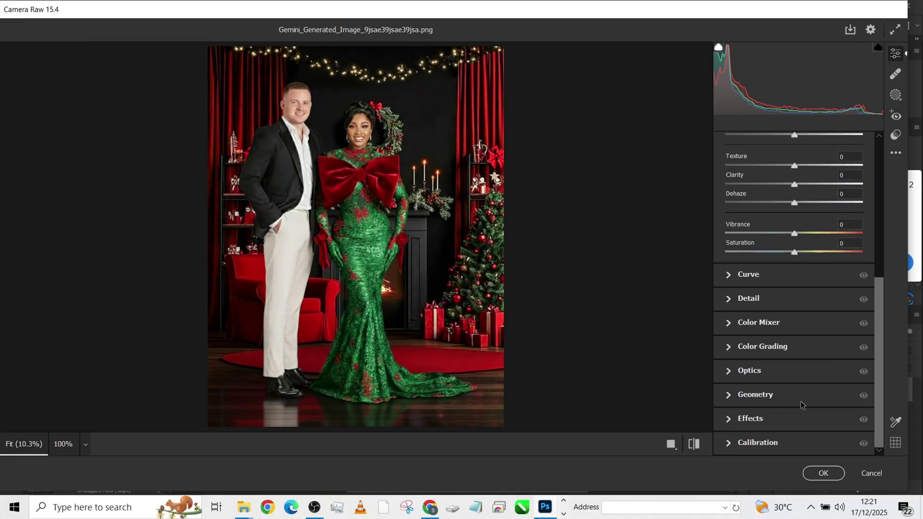
pyautogui.click(793, 444)
pyautogui.moveTo(794, 444); pyautogui.dragTo(747, 447)
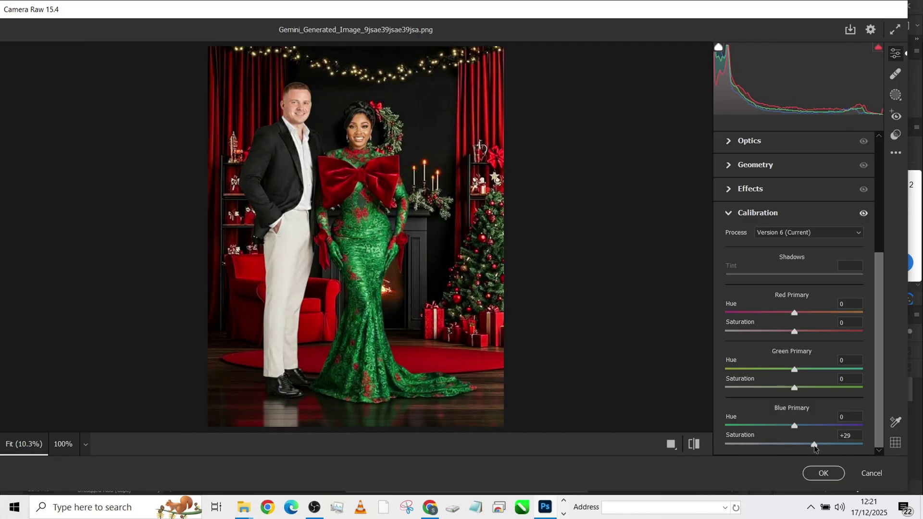
pyautogui.scroll(5, 789, 308)
pyautogui.click(759, 203)
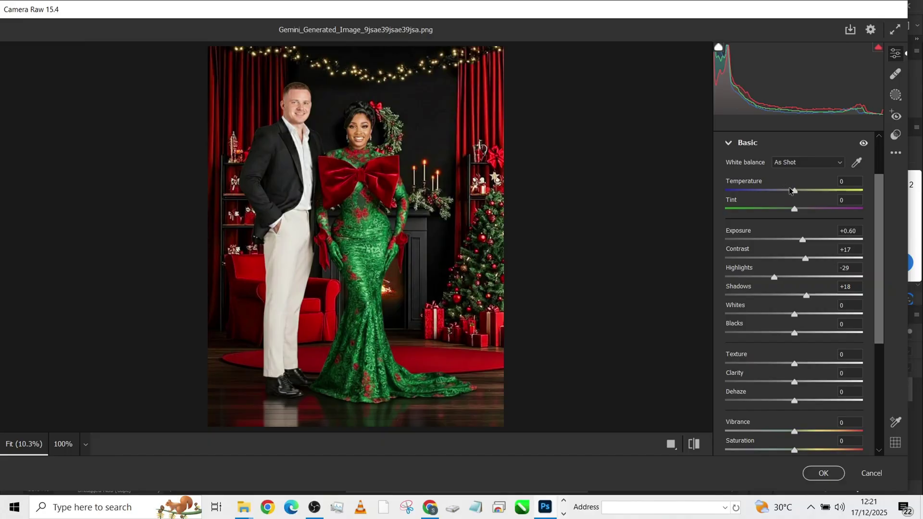
# Set temperature to -1, shadows to +16 and whites to +21, and apply the Camera Raw filter
pyautogui.moveTo(791, 190); pyautogui.dragTo(794, 191)
pyautogui.moveTo(795, 314); pyautogui.dragTo(808, 314)
pyautogui.click(346, 101)
pyautogui.click(353, 108)
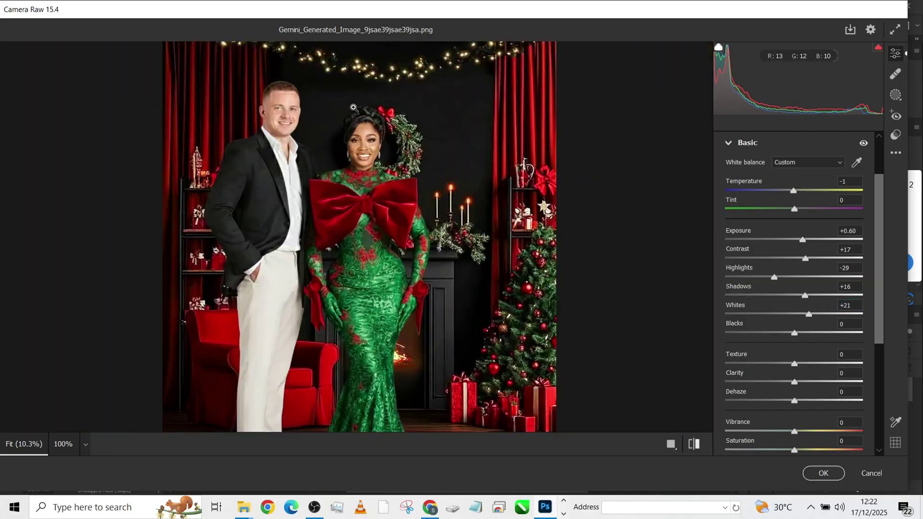
pyautogui.click(823, 473)
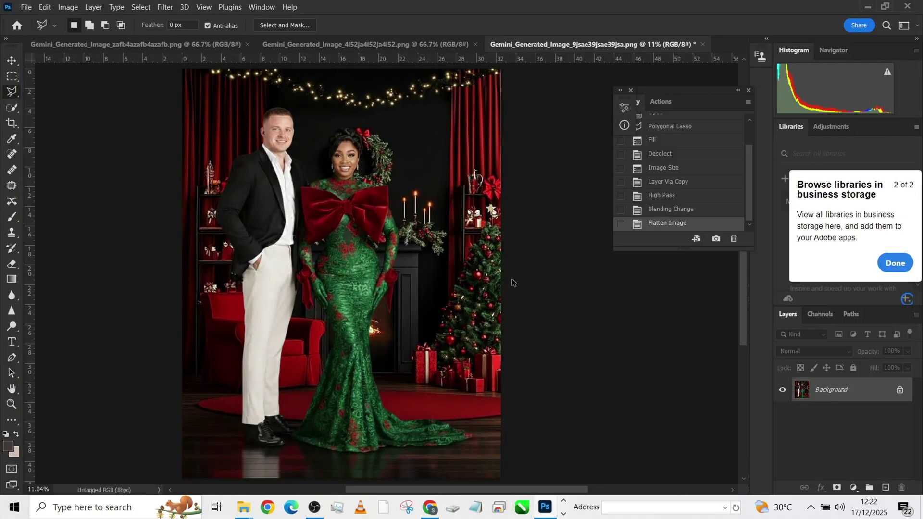
# Try reapplying the last Camera Raw filter to the white fireplace image with two Christmas trees, and undo it
pyautogui.click(426, 44)
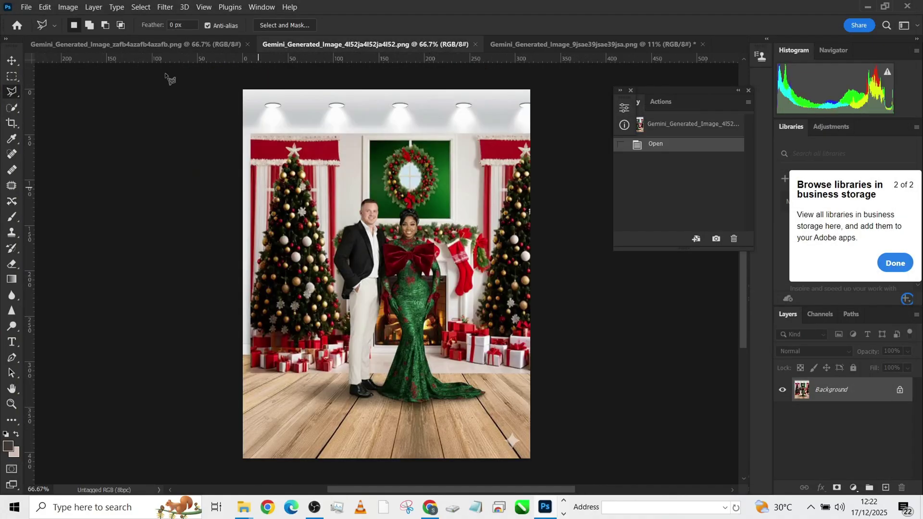
pyautogui.click(165, 9)
pyautogui.click(171, 12)
pyautogui.click(167, 9)
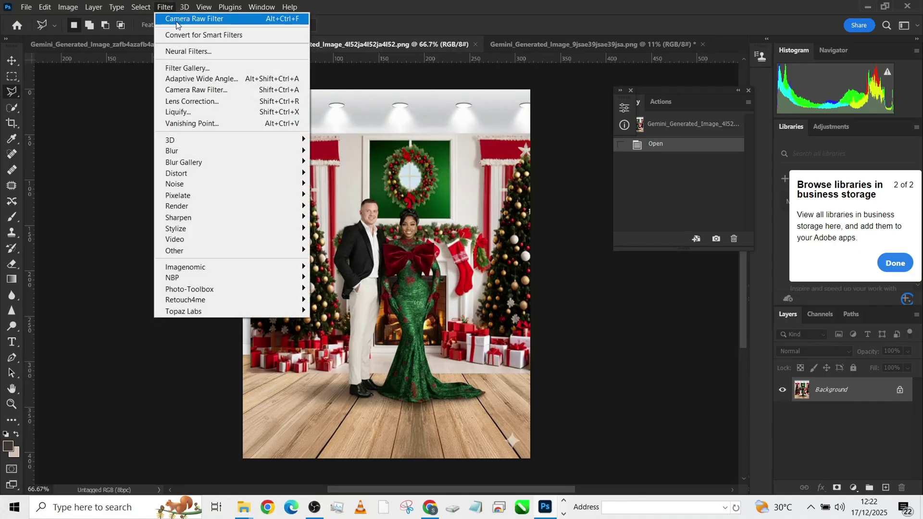
pyautogui.click(176, 19)
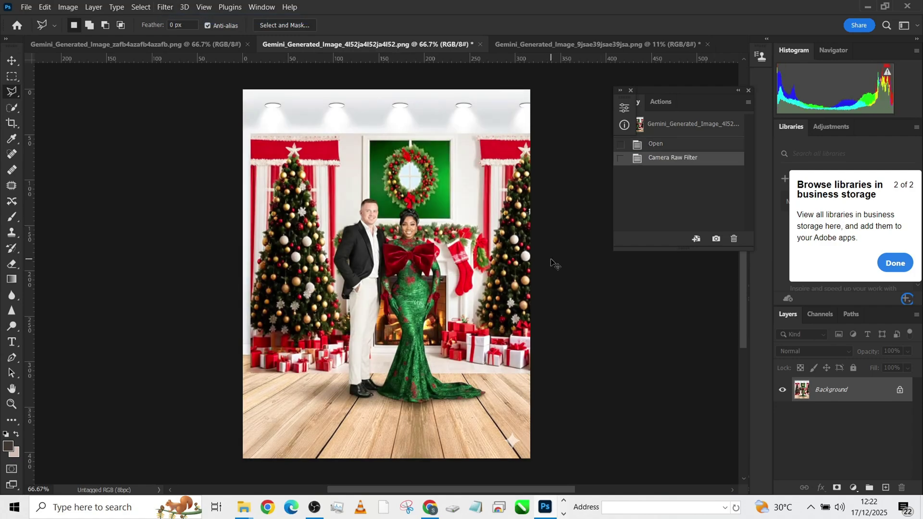
pyautogui.hotkey('ctrl', 'z')
# In the red room image with the armchair, duplicate the background layer and reapply the last Camera Raw filter to the copy
pyautogui.click(160, 46)
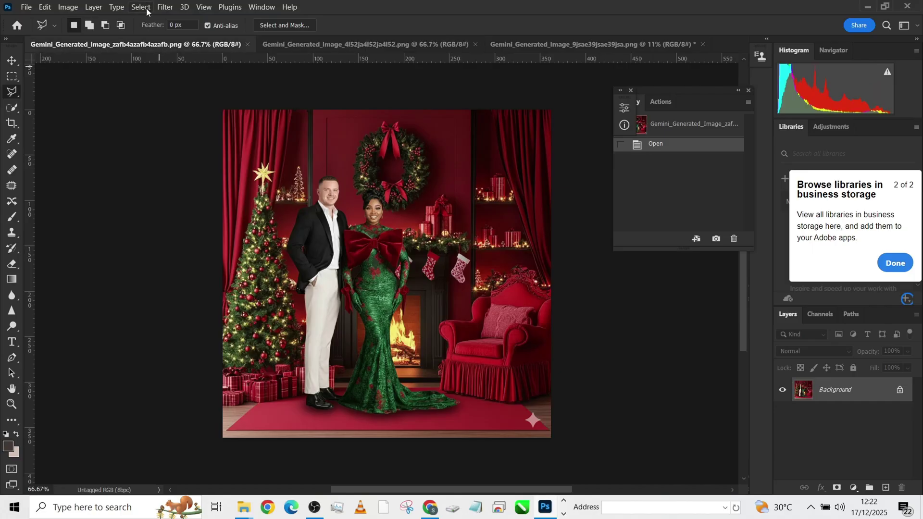
pyautogui.click(165, 6)
pyautogui.press('Escape')
pyautogui.hotkey('ctrl', 'alt', 'f')
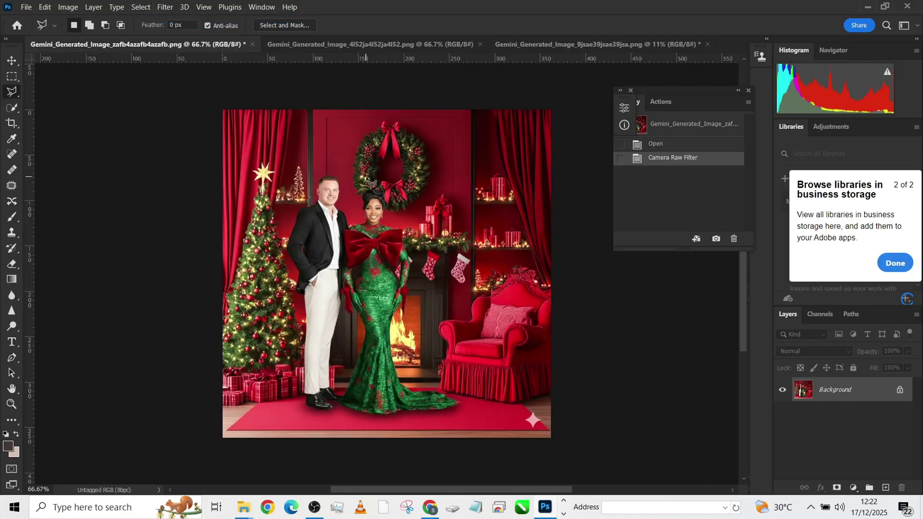
pyautogui.hotkey('ctrl', 'z')
pyautogui.hotkey('ctrl', 'j')
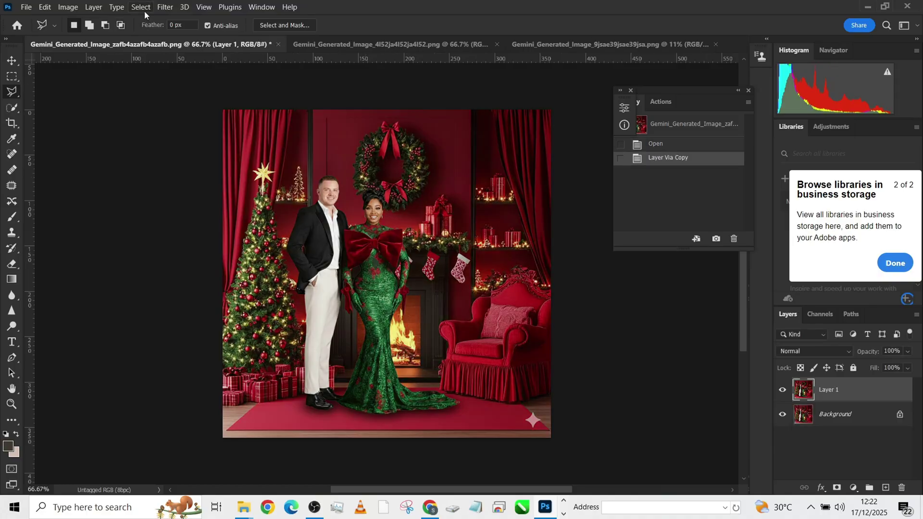
pyautogui.click(165, 7)
pyautogui.click(193, 18)
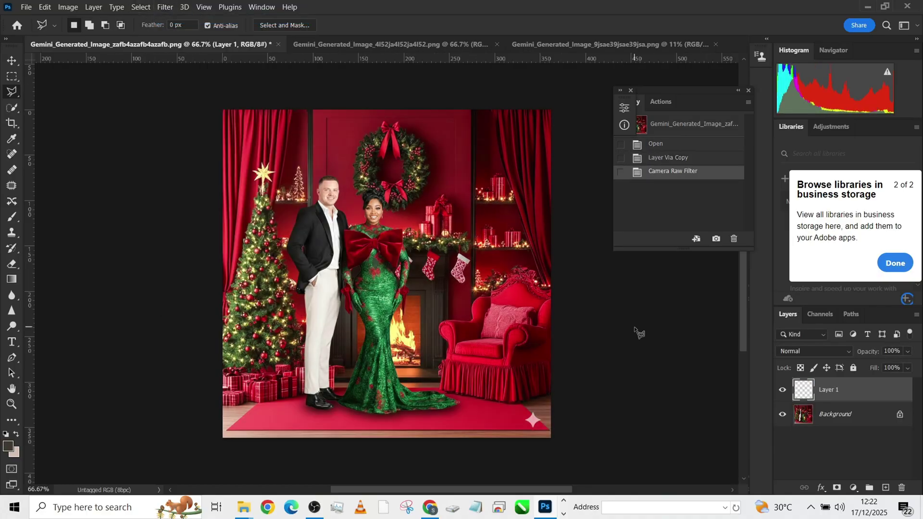
# Partially lower the filtered copy's opacity and flatten the red room image
pyautogui.click(908, 353)
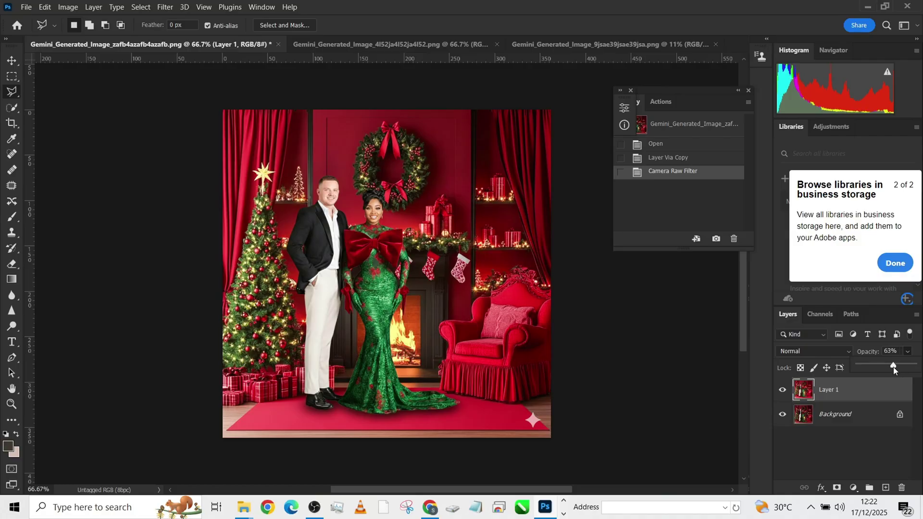
pyautogui.moveTo(894, 368); pyautogui.dragTo(890, 368)
pyautogui.rightClick(881, 415)
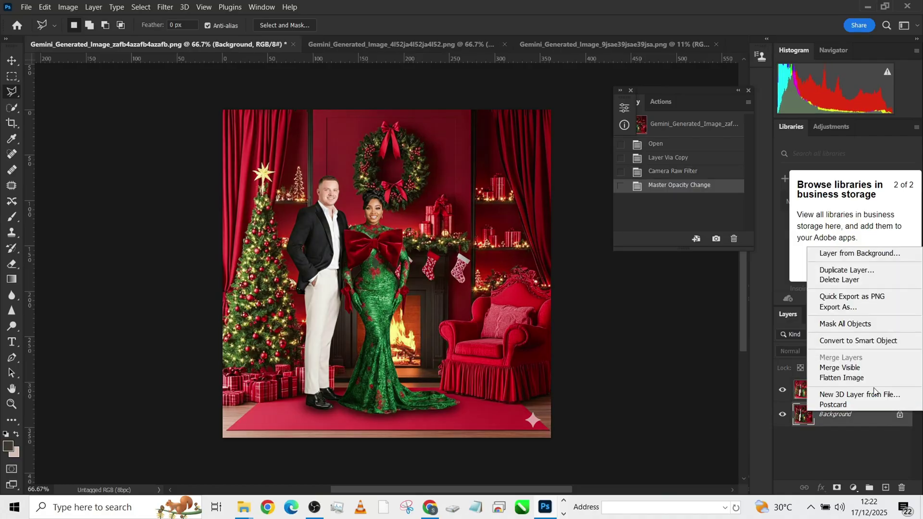
pyautogui.click(842, 378)
# Save the black-wall image as a JPEG copy in the christmas folder under its existing file name
pyautogui.click(580, 44)
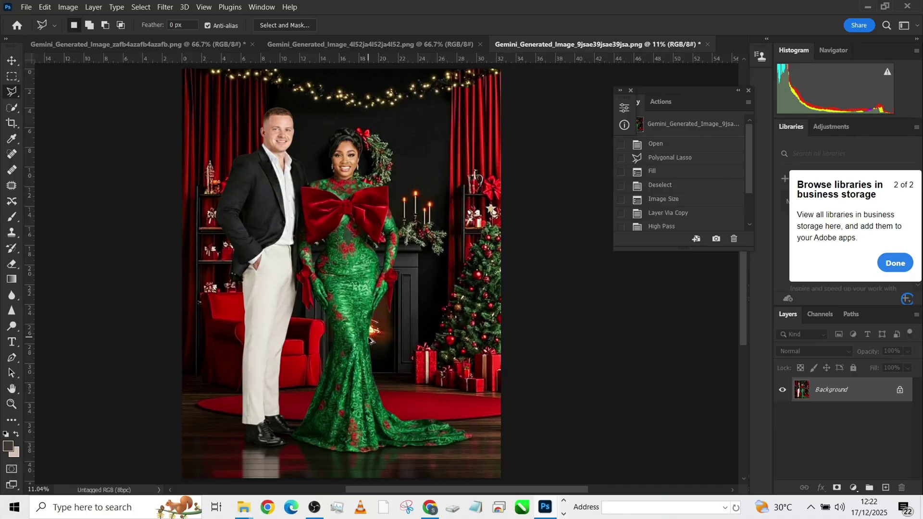
pyautogui.hotkey('ctrl', 'alt', 's')
pyautogui.click(111, 194)
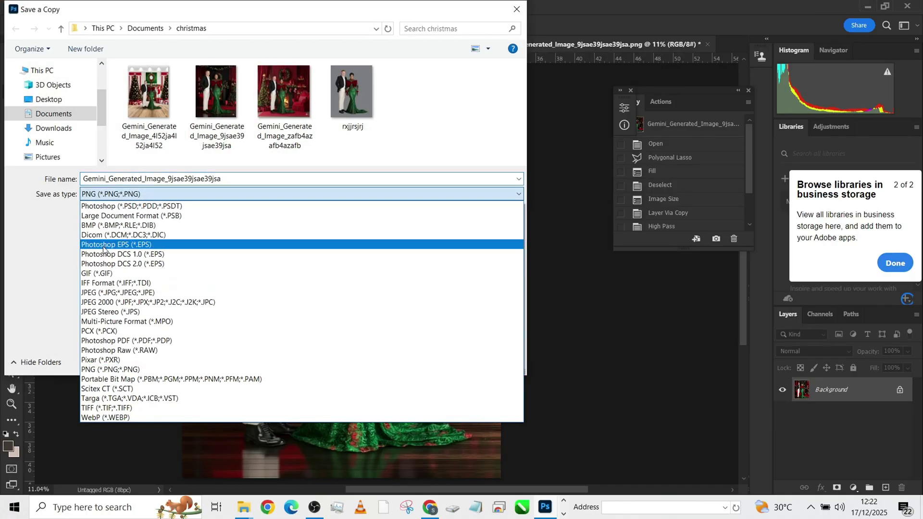
pyautogui.click(104, 292)
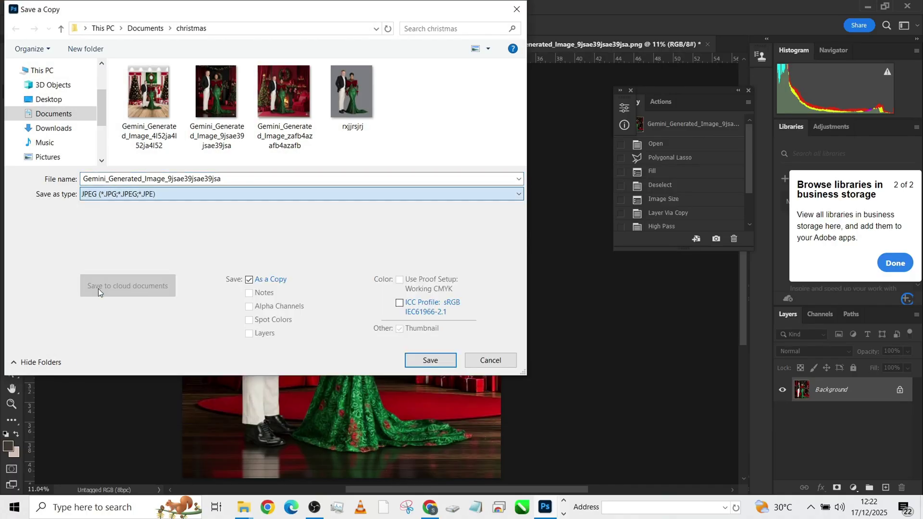
pyautogui.click(416, 360)
pyautogui.click(572, 217)
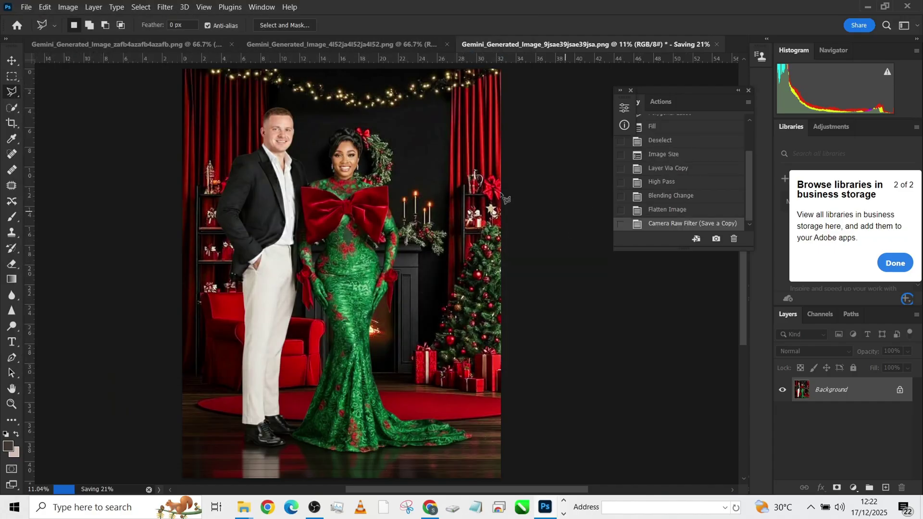
# Crop the white fireplace image more tightly around the couple at the 4:5 (8:10) ratio
pyautogui.click(411, 45)
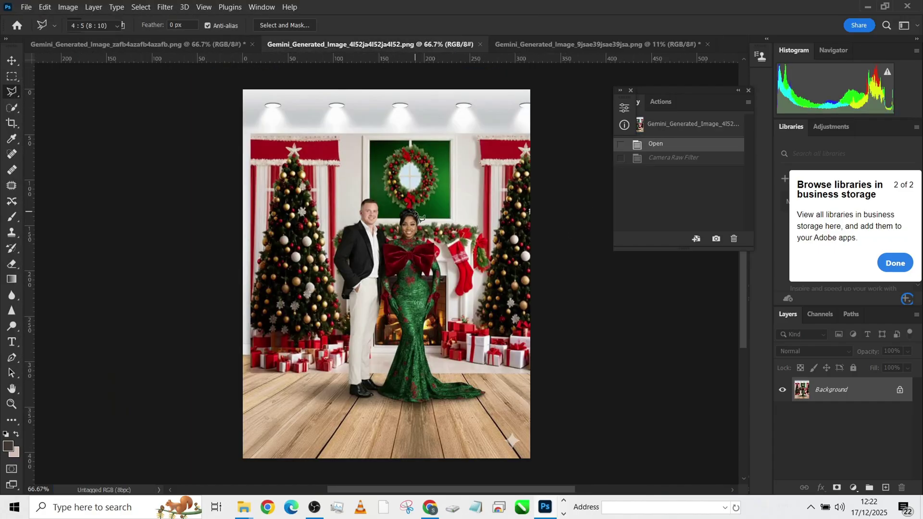
pyautogui.press('c')
pyautogui.moveTo(379, 91); pyautogui.dragTo(391, 99)
pyautogui.moveTo(382, 457); pyautogui.dragTo(387, 429)
pyautogui.press('Return')
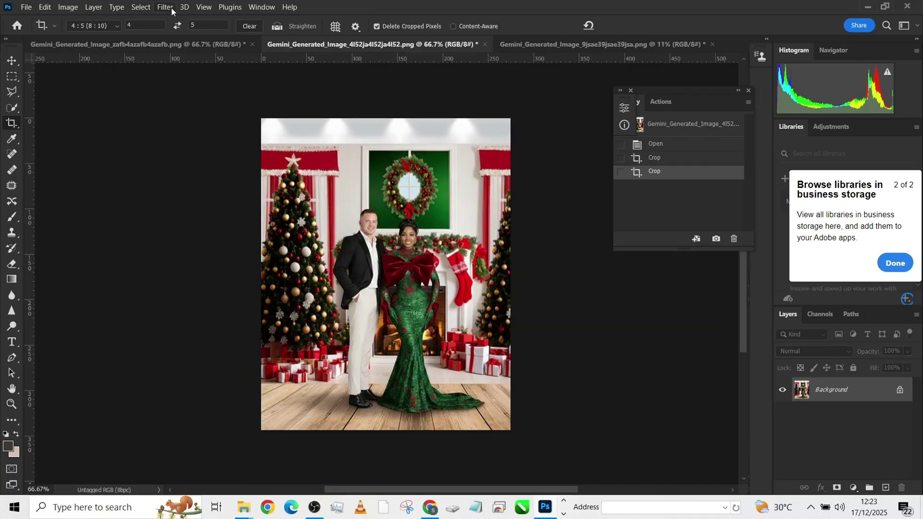
# Open the Camera Raw filter and set highlights to -40, shadows to +27 and the calibration's Blue Primary saturation to +49
pyautogui.click(166, 7)
pyautogui.click(196, 90)
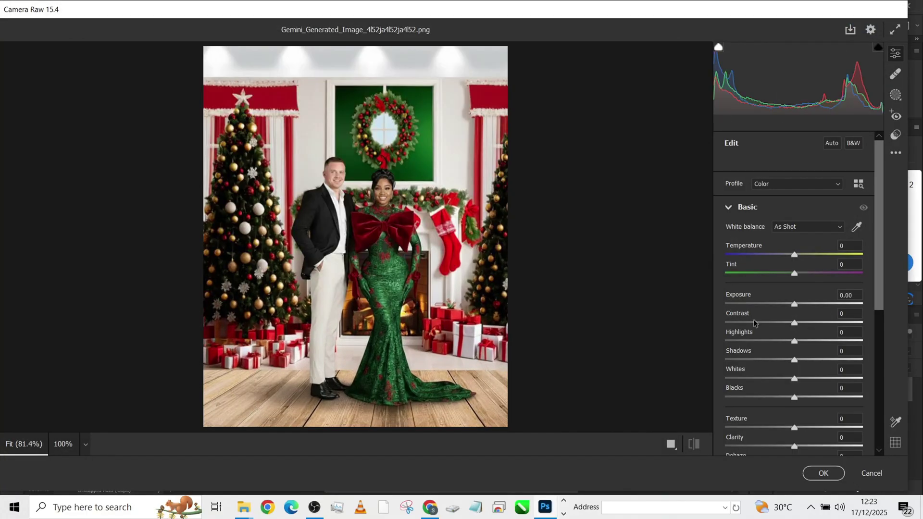
pyautogui.moveTo(795, 341); pyautogui.dragTo(766, 340)
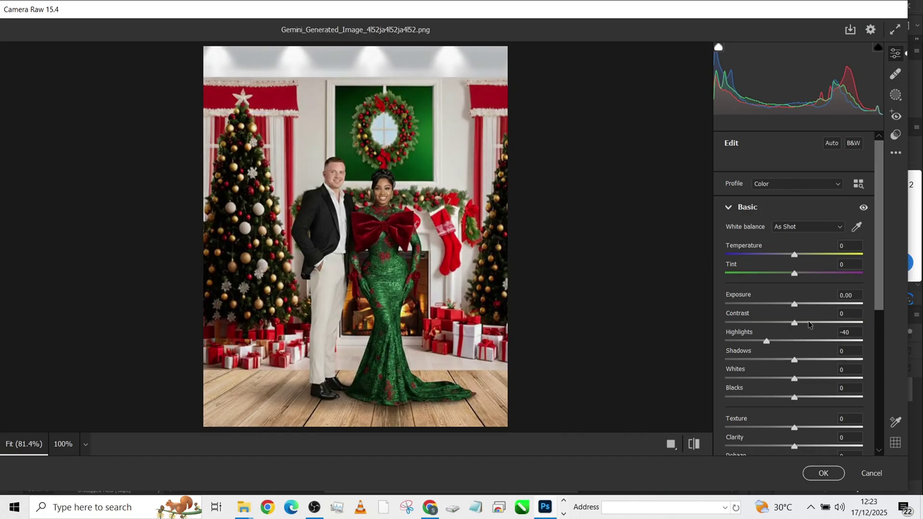
pyautogui.click(810, 360)
pyautogui.scroll(-10, 810, 363)
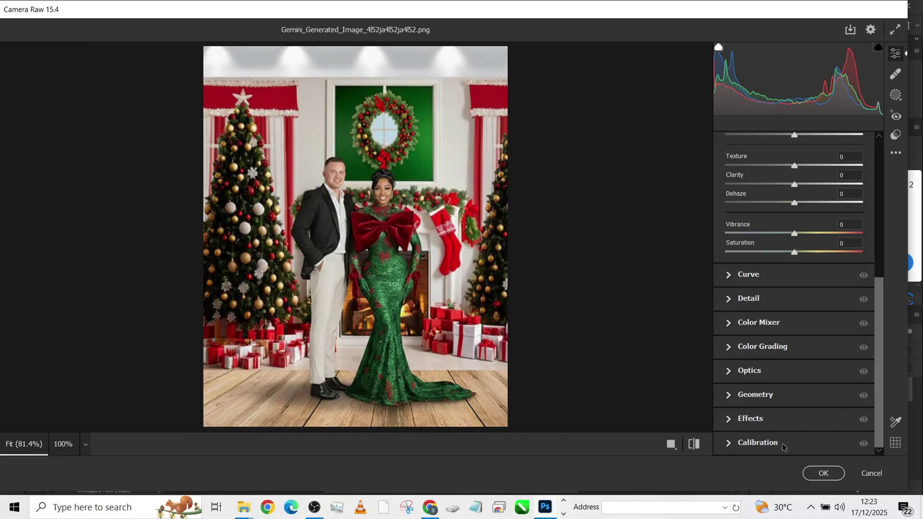
pyautogui.click(785, 442)
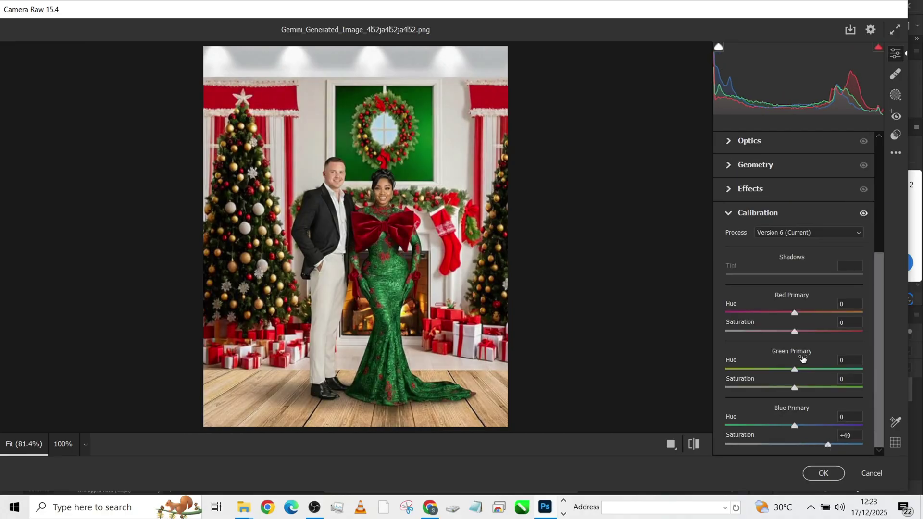
# Add a vignette with an amount of -45 and a midpoint of 29 in the Camera Raw effects
pyautogui.scroll(4, 770, 351)
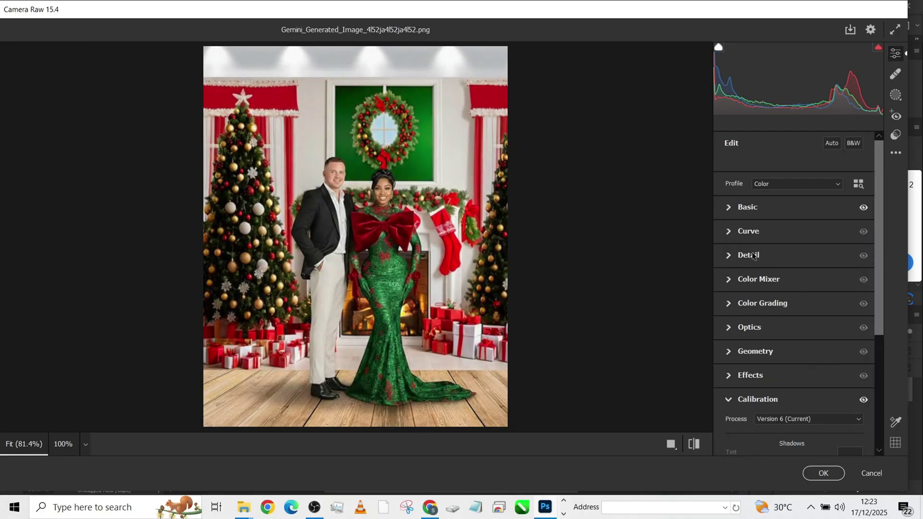
pyautogui.click(774, 384)
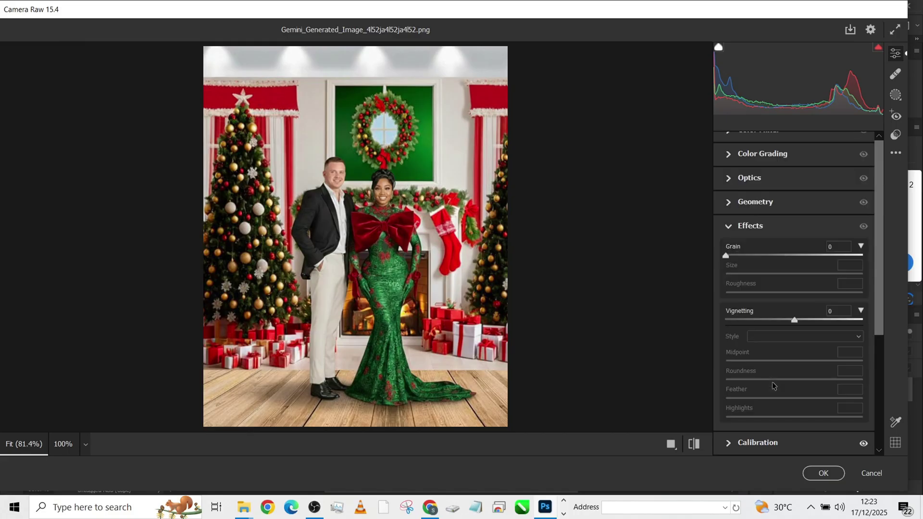
pyautogui.click(762, 322)
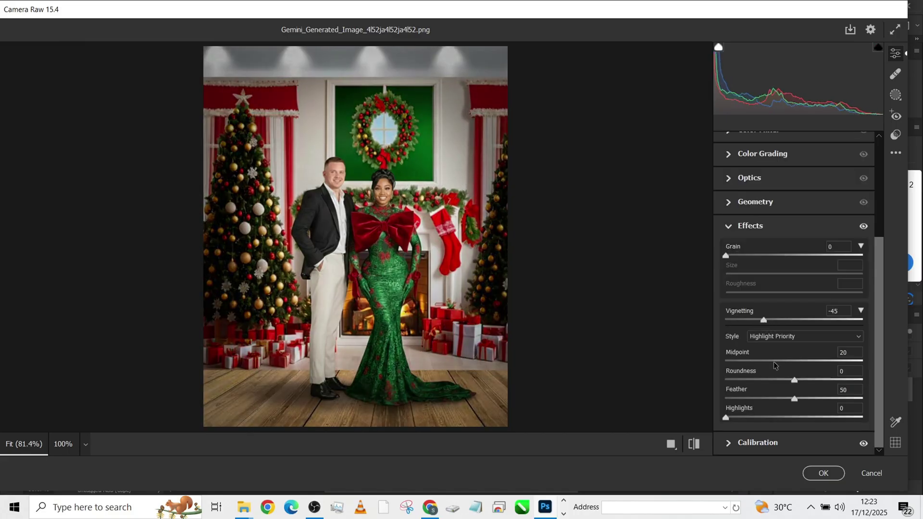
pyautogui.click(755, 361)
pyautogui.moveTo(763, 364); pyautogui.dragTo(766, 365)
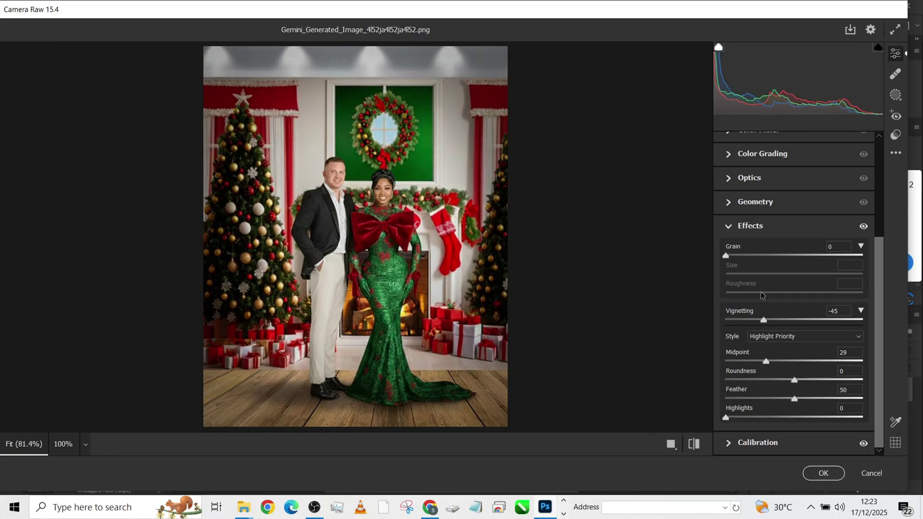
# Set temperature to -4 and vibrance to +25 in the basic adjustments, and apply the Camera Raw filter
pyautogui.scroll(5, 769, 337)
pyautogui.click(780, 260)
pyautogui.click(792, 190)
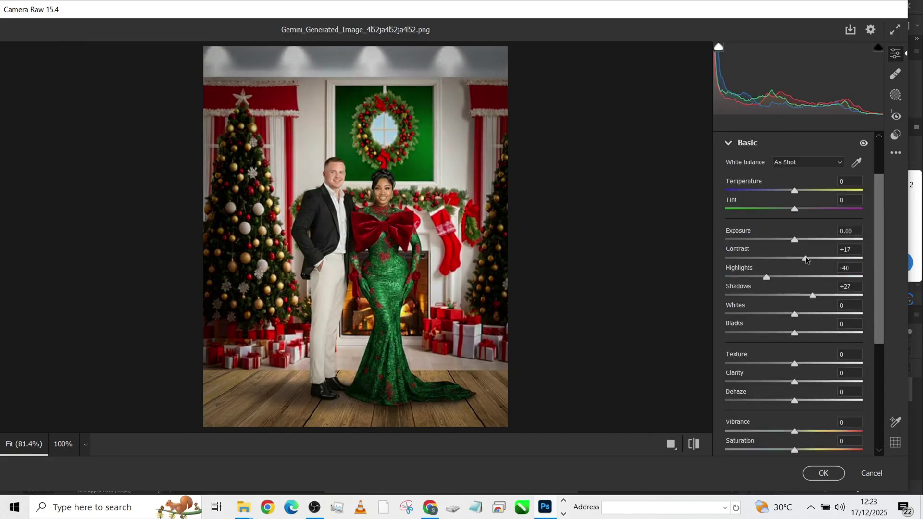
pyautogui.click(847, 431)
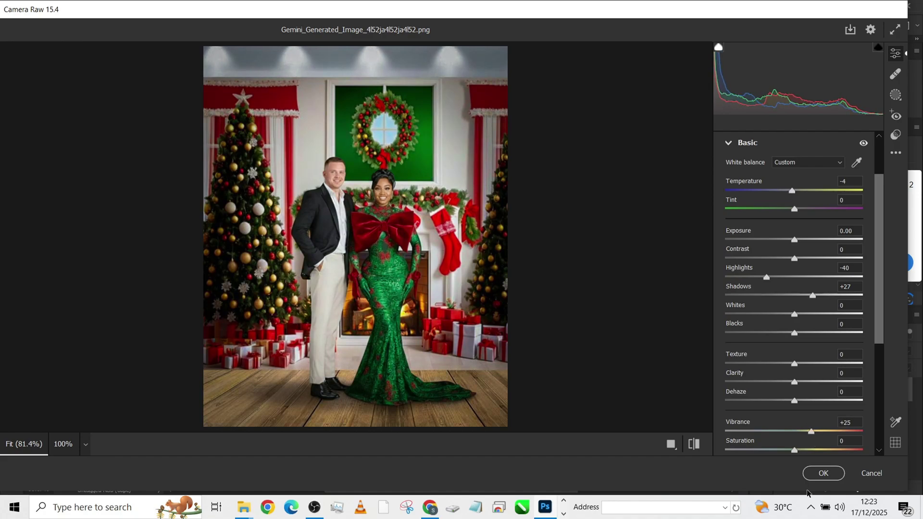
pyautogui.click(822, 473)
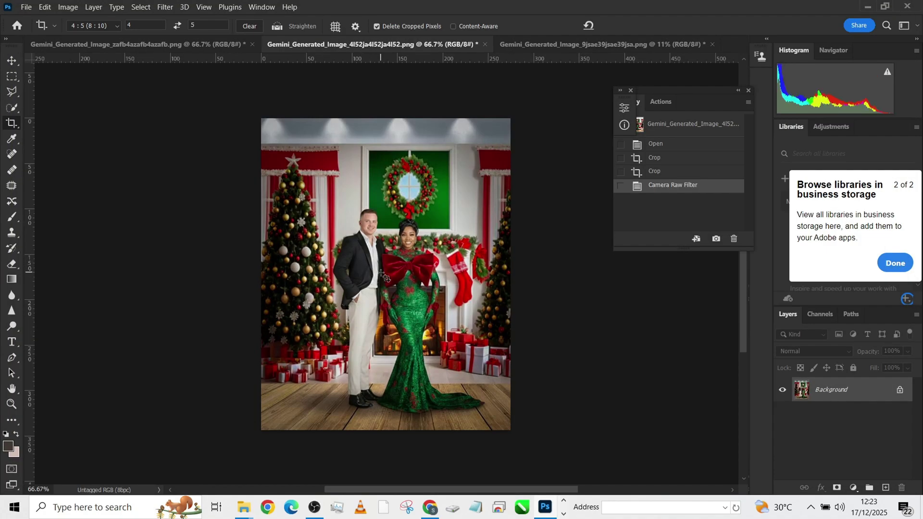
# Brighten the image with a Curves adjustment, placing an RGB point at input 220 and output 229
pyautogui.scroll(3, 409, 318)
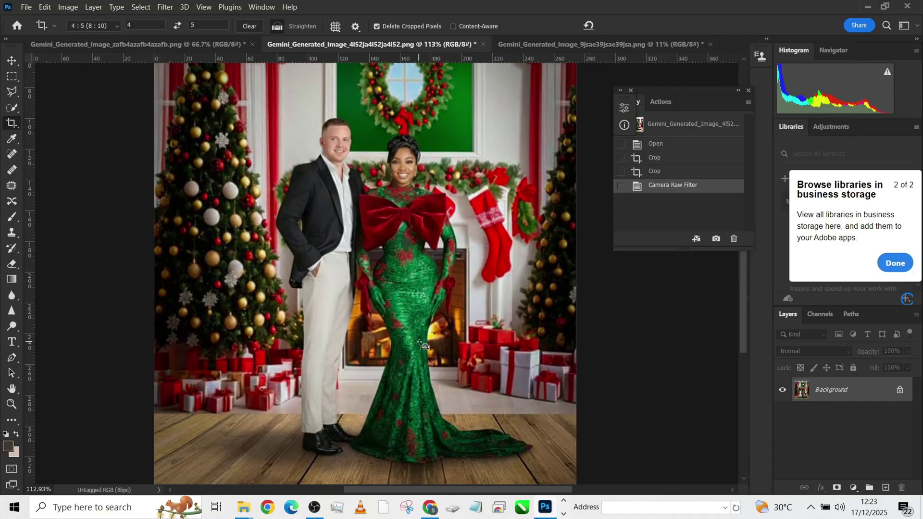
pyautogui.hotkey('ctrl', 'm')
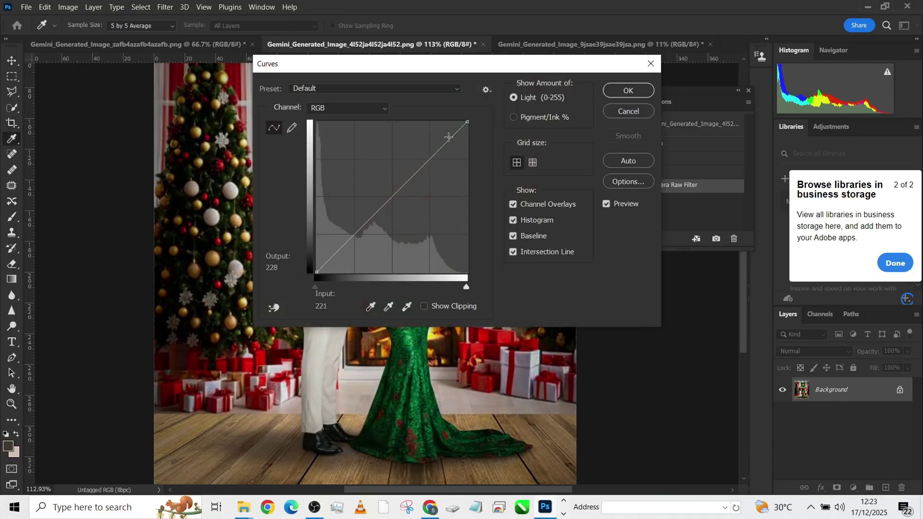
pyautogui.click(449, 137)
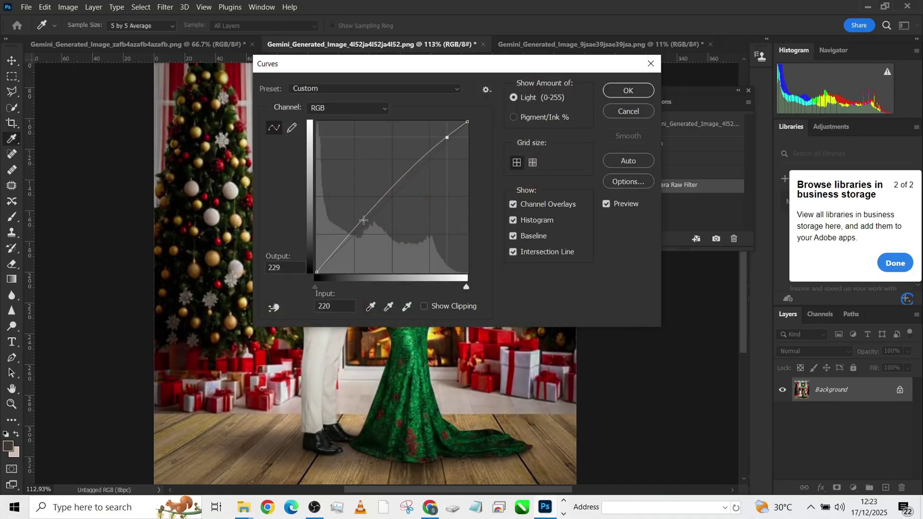
pyautogui.press('Return')
# Save the white fireplace image as a JPEG copy in the christmas folder under its existing file name
pyautogui.hotkey('ctrl', 'alt', 's')
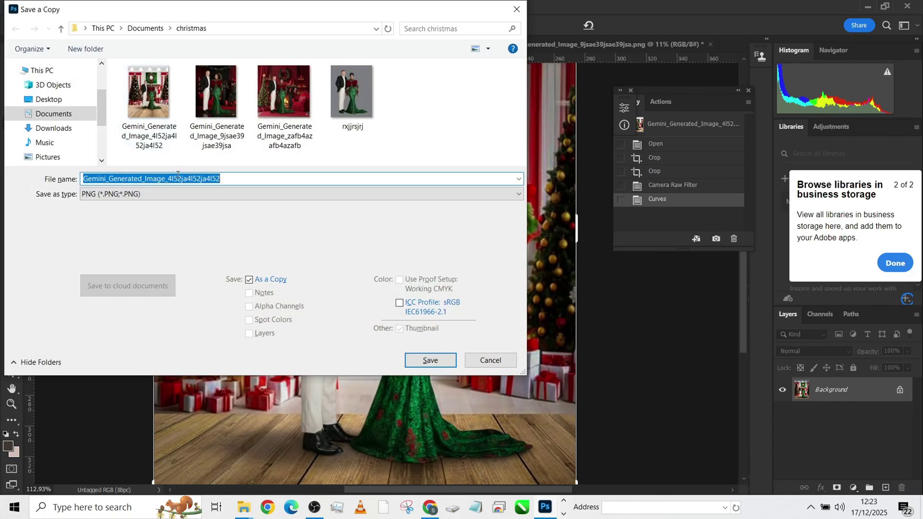
pyautogui.click(183, 194)
pyautogui.click(197, 295)
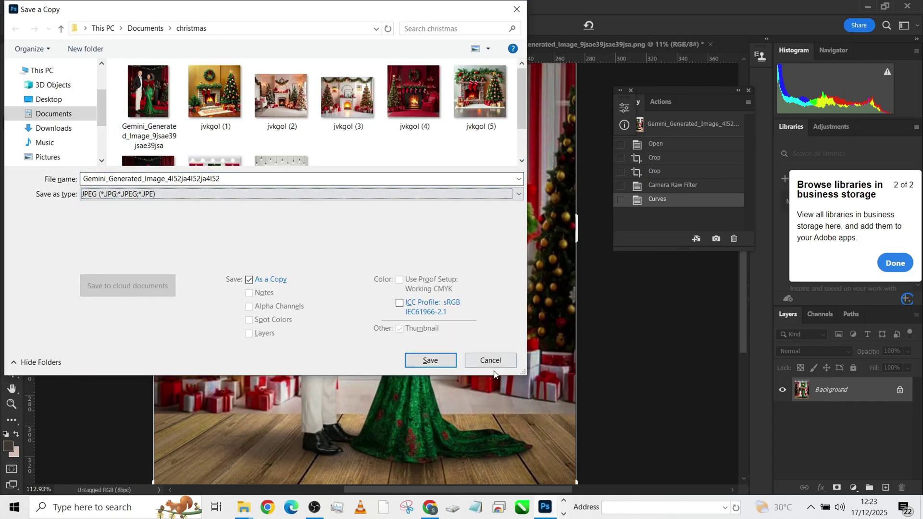
pyautogui.click(442, 361)
pyautogui.click(562, 216)
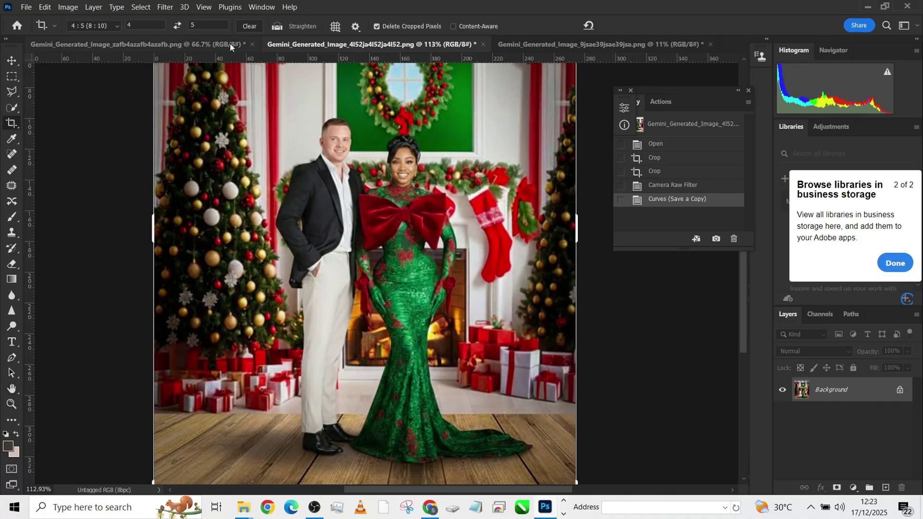
# Crop the red fireplace image to a 4:5 ratio around the couple, cutting off the excess at both sides
pyautogui.click(220, 42)
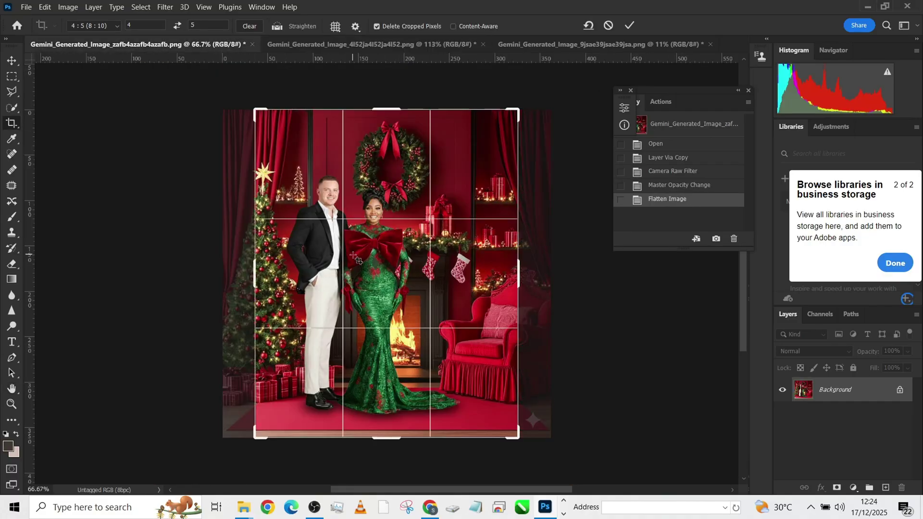
pyautogui.moveTo(357, 259); pyautogui.dragTo(414, 281)
pyautogui.press('Return')
pyautogui.scroll(3, 452, 237)
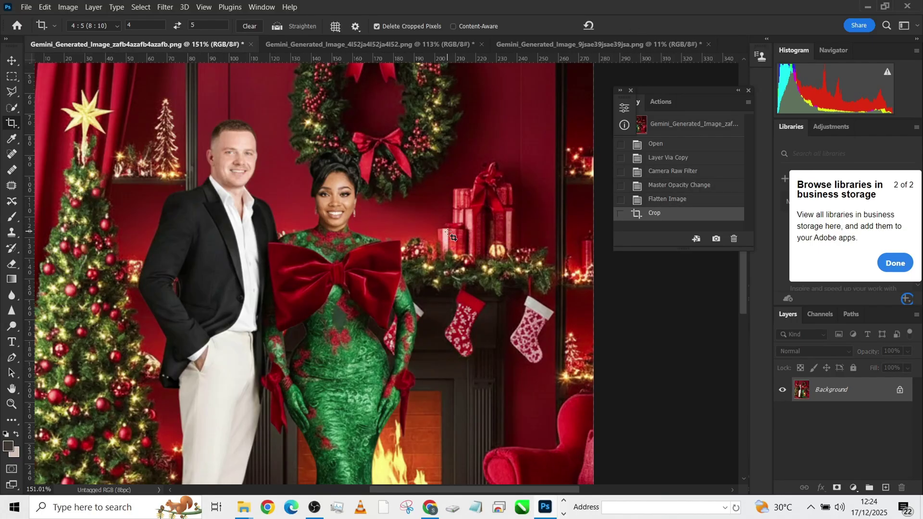
pyautogui.scroll(-2, 452, 236)
pyautogui.hotkey('ctrl', '0')
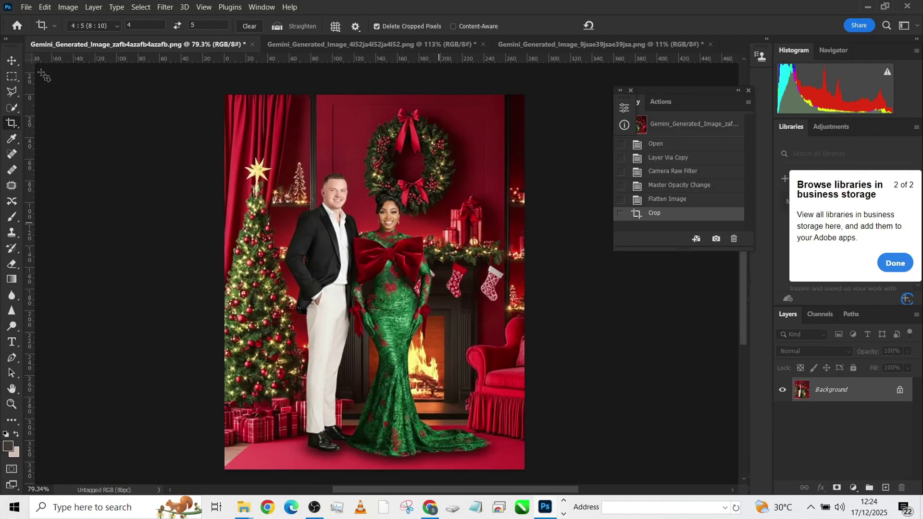
# Resample the red fireplace image to a resolution of 400 pixels/inch and a width of 6000 pixels
pyautogui.click(68, 6)
pyautogui.click(91, 90)
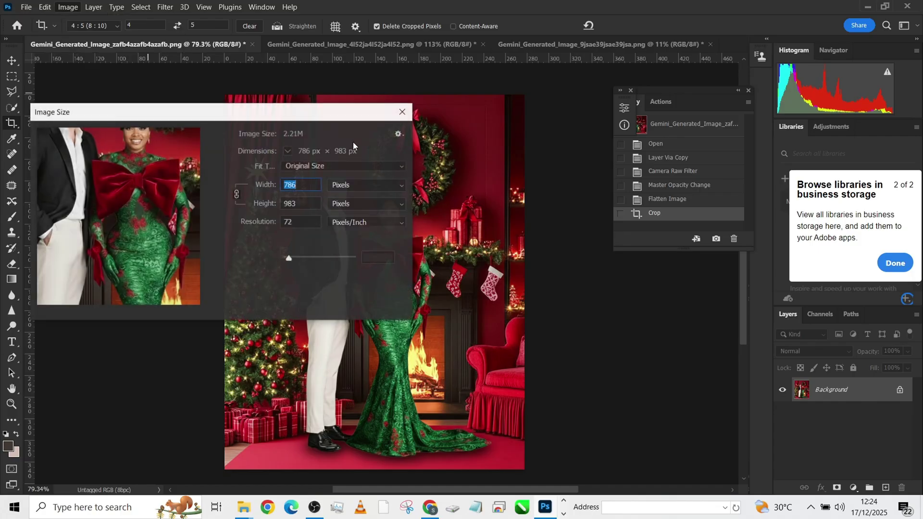
pyautogui.click(298, 225)
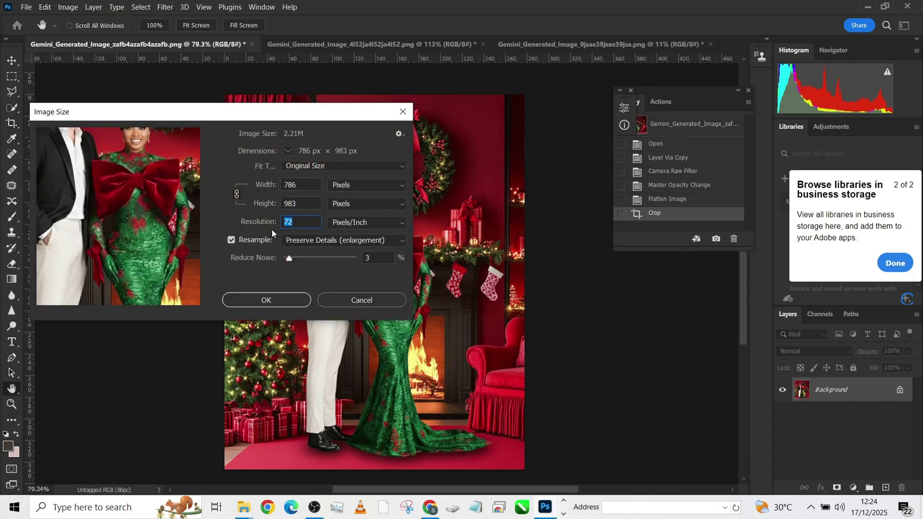
pyautogui.write('400')
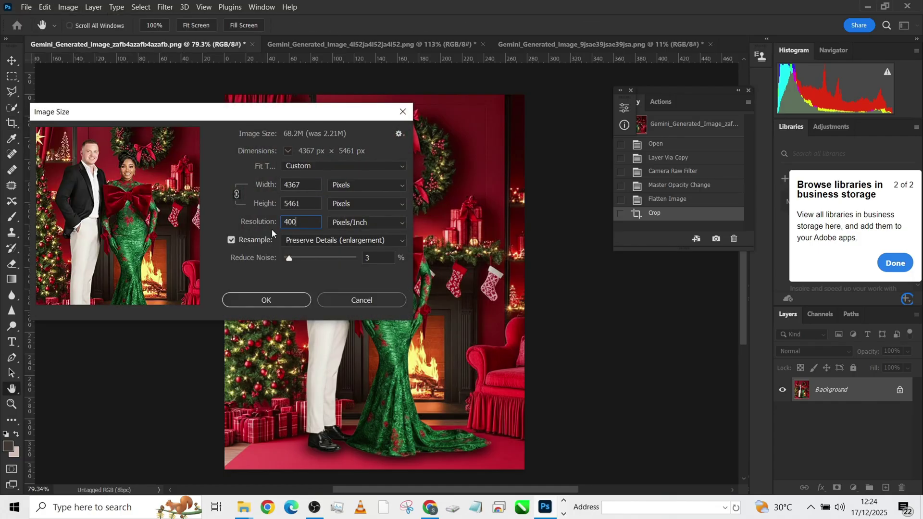
pyautogui.click(310, 184)
pyautogui.write('6000')
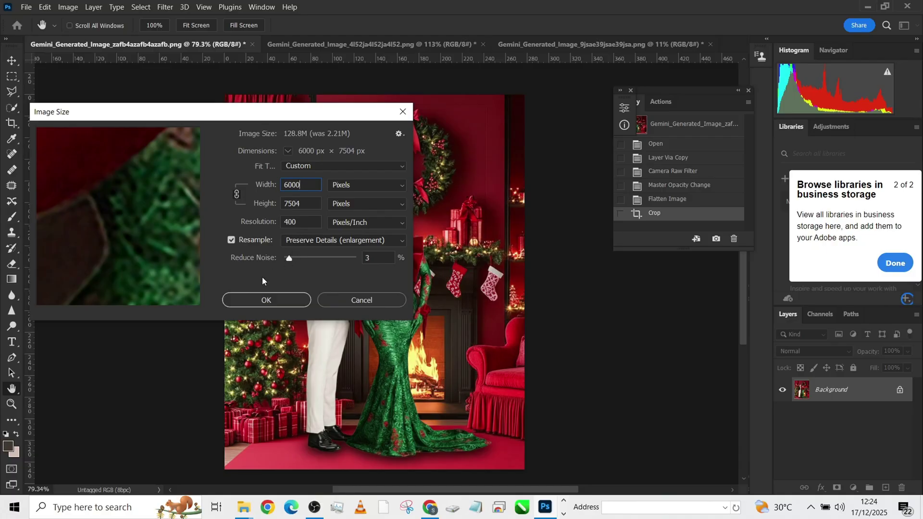
pyautogui.click(264, 299)
pyautogui.press('c')
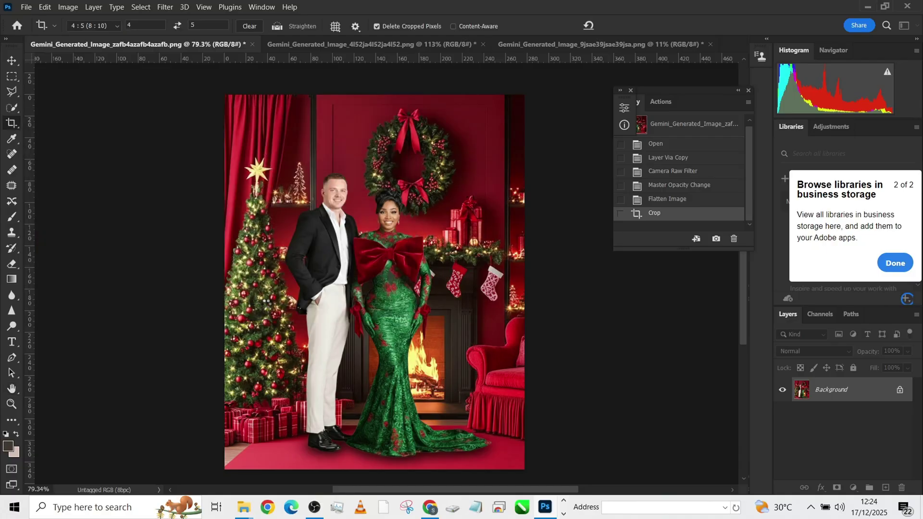
pyautogui.scroll(-6, 286, 293)
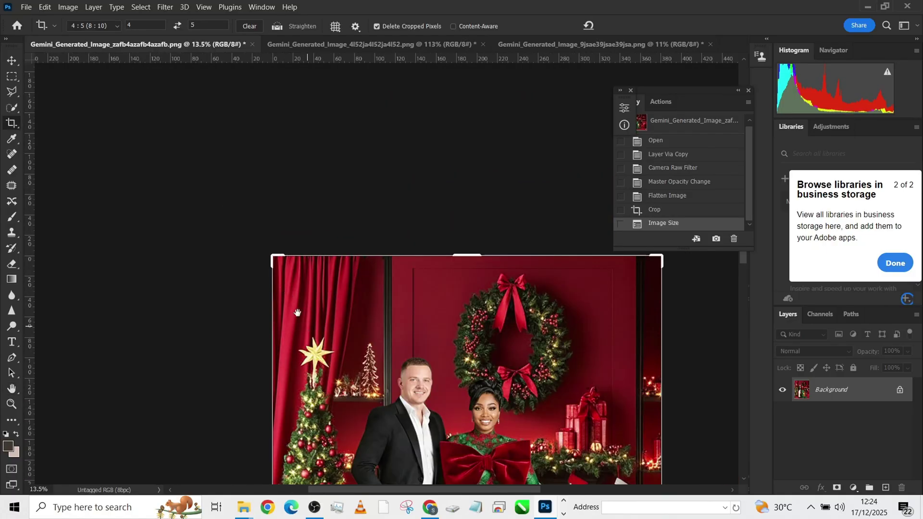
pyautogui.scroll(1, 317, 274)
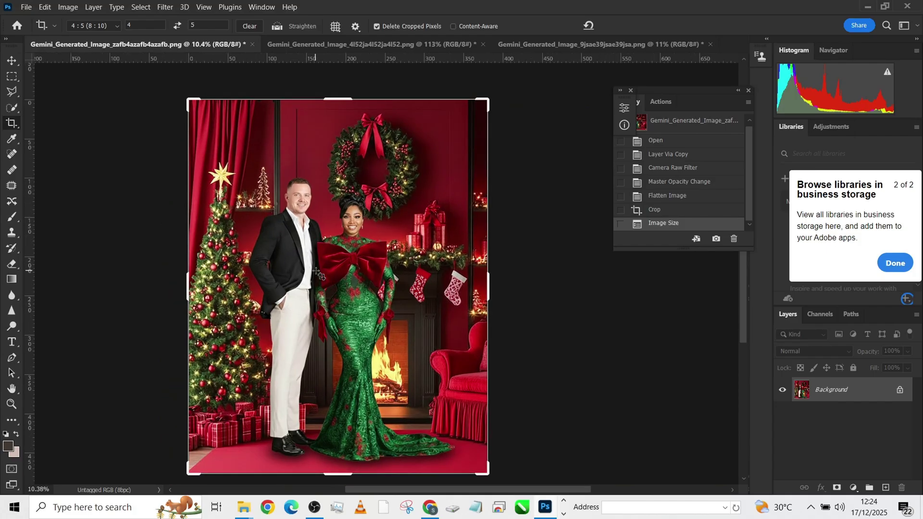
# Save the red fireplace image as a quality 12 JPEG copy in the christmas folder, and switch to that folder in File Explorer
pyautogui.hotkey('ctrl', 'alt', 's')
pyautogui.click(134, 194)
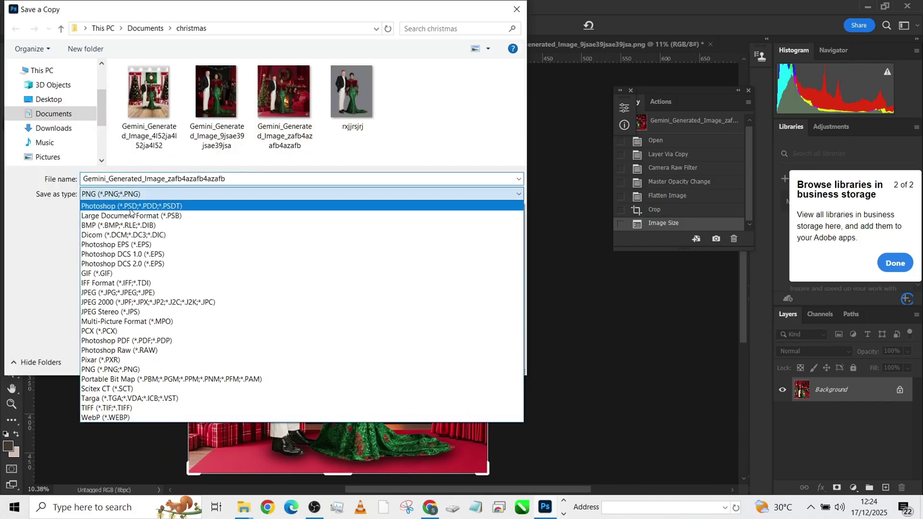
pyautogui.click(134, 340)
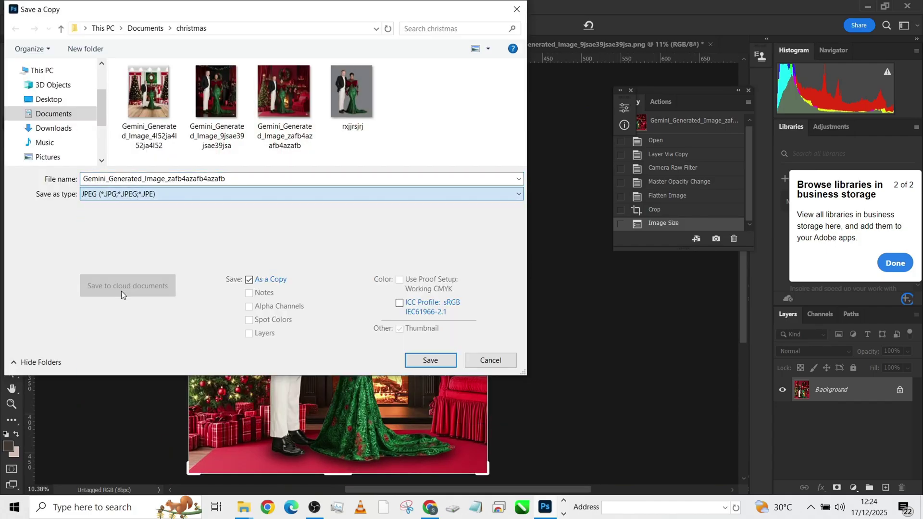
pyautogui.click(426, 362)
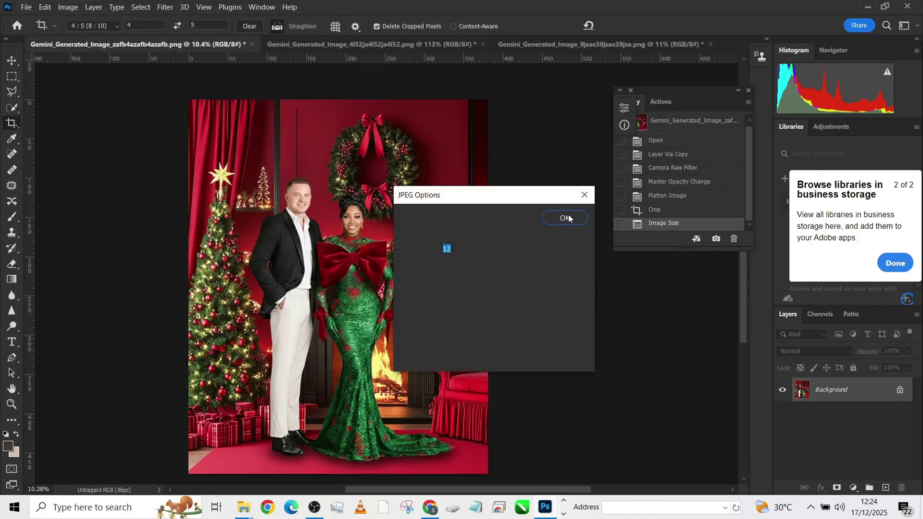
pyautogui.press('Return')
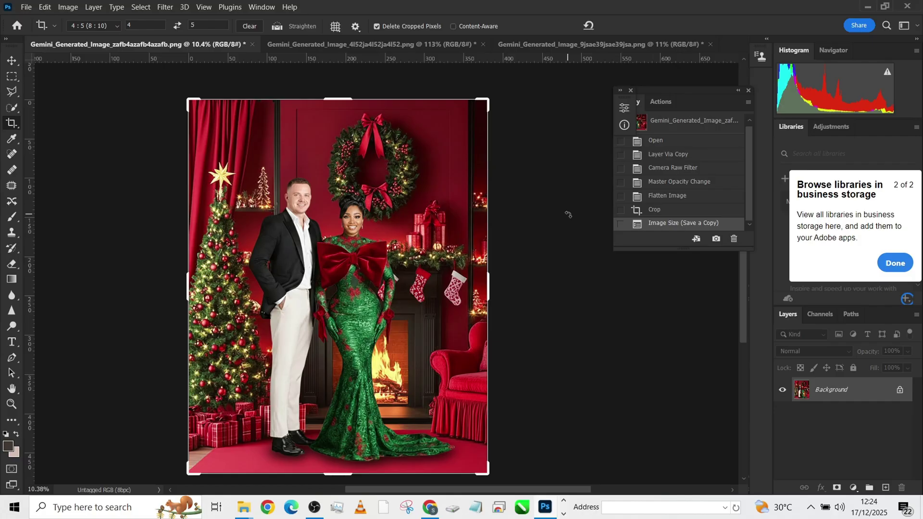
pyautogui.click(868, 7)
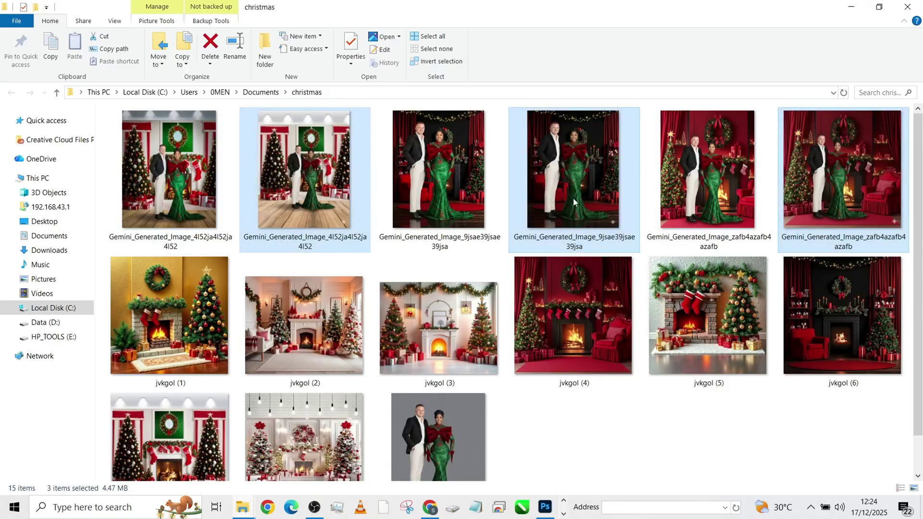